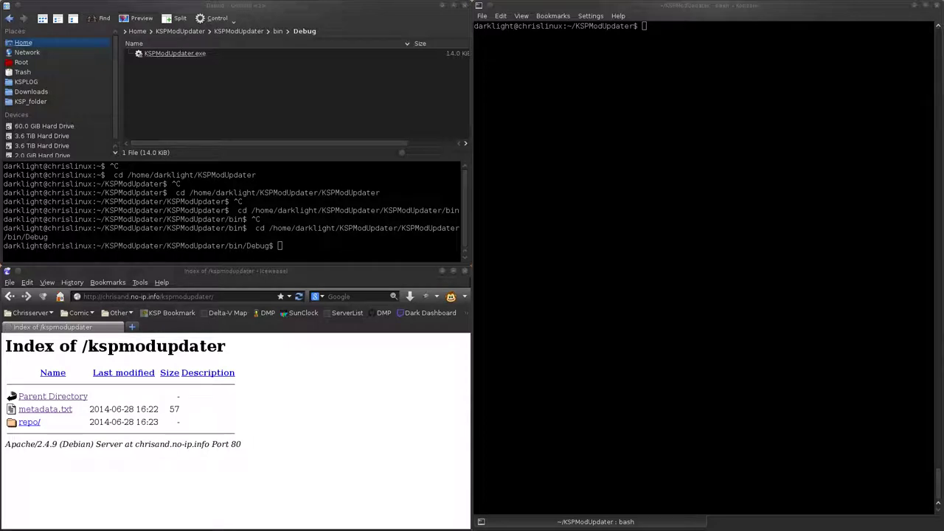
Enter the command mono KSPModUpdater at the ~/KSPModUpdater prompt in Konsole without running it.
left_click(759, 107)
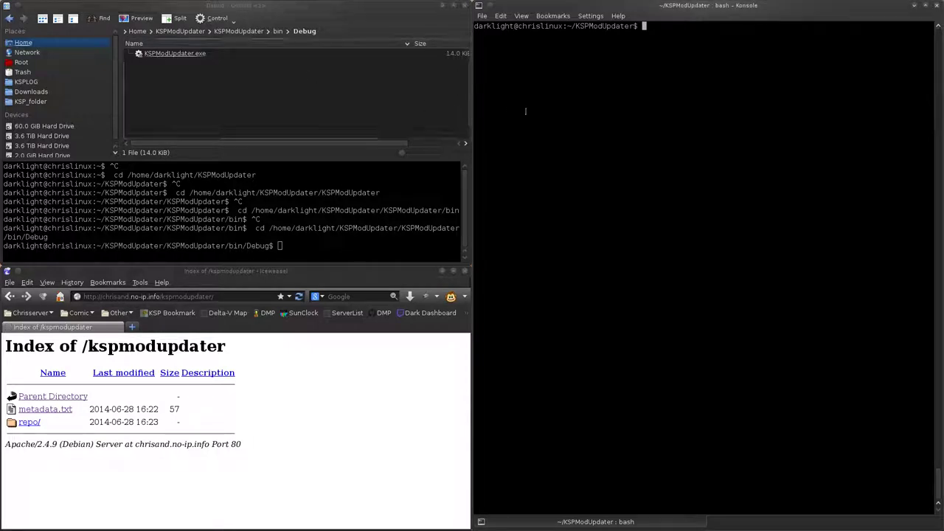
type("mono")
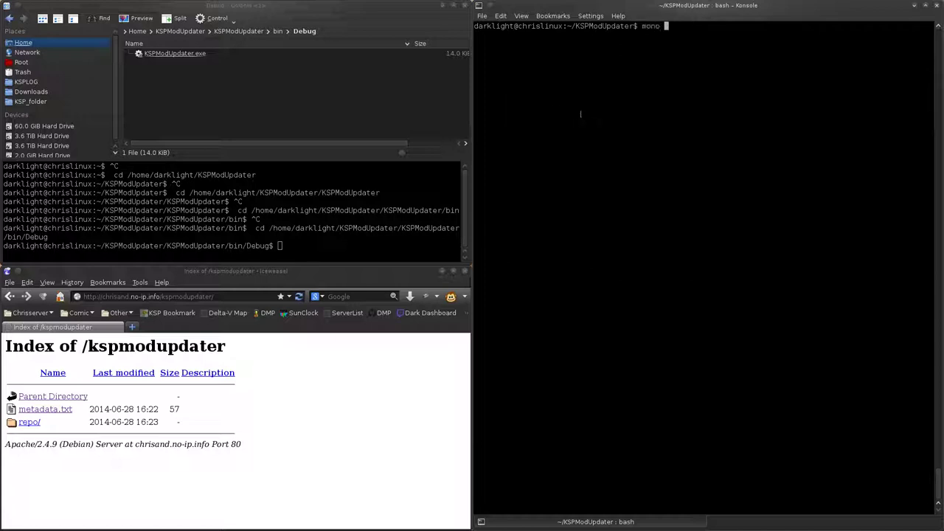
type(" KSP")
key("Tab")
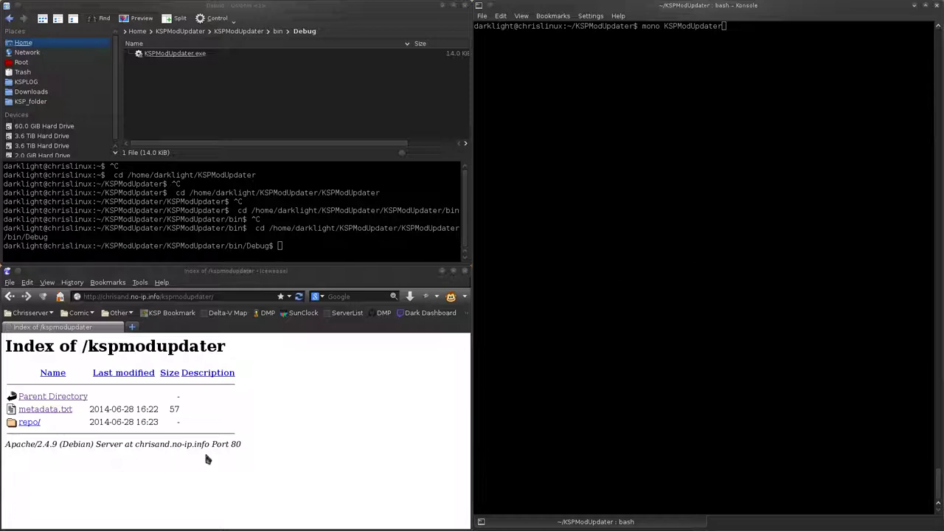
Examine the repository name and URL in metadata.txt in the browser, and return to the /kspmodupdater index.
left_click(64, 408)
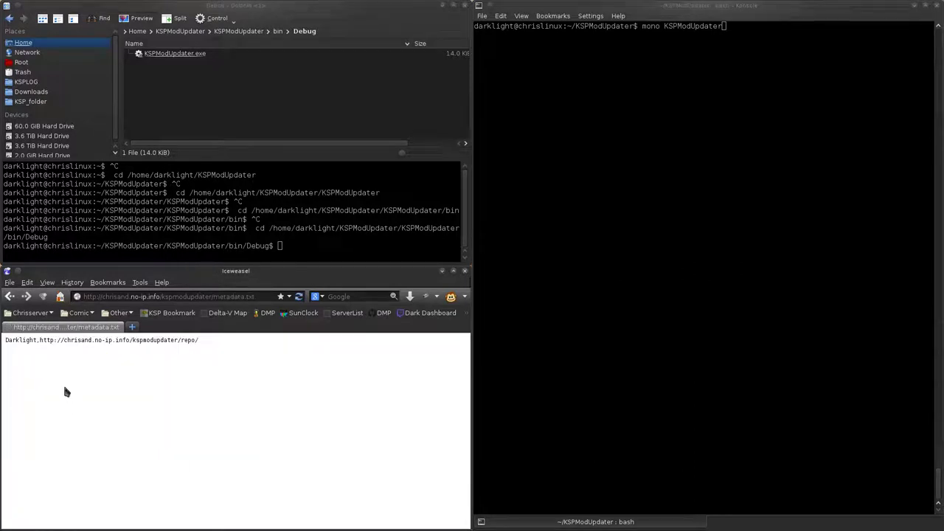
double_click(27, 340)
left_click(41, 340)
mouse_move(41, 340)
left_mouse_down()
mouse_move(212, 339)
mouse_move(39, 340)
left_mouse_up()
left_click(200, 345)
left_click(37, 339)
left_click(9, 295)
Read the mod entry in the repo folder's mods.txt and return to the repo index.
left_click(31, 422)
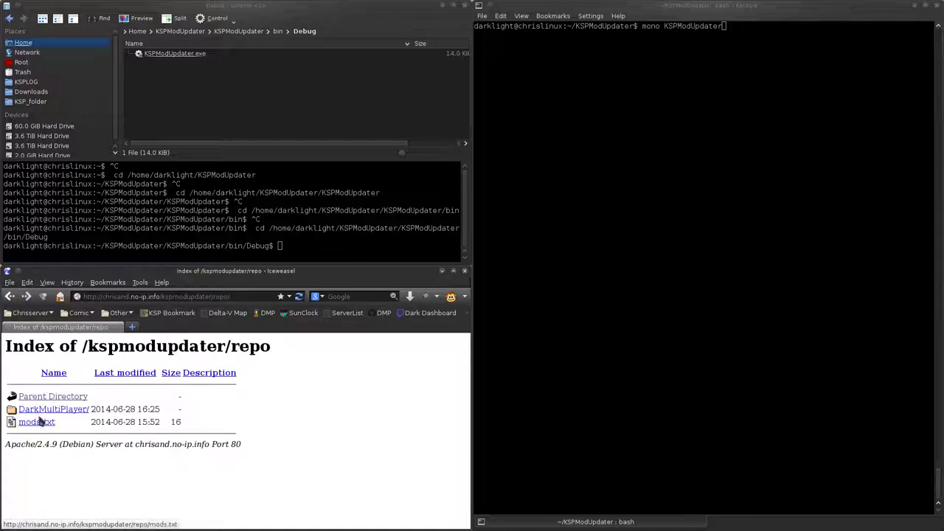
left_click(37, 422)
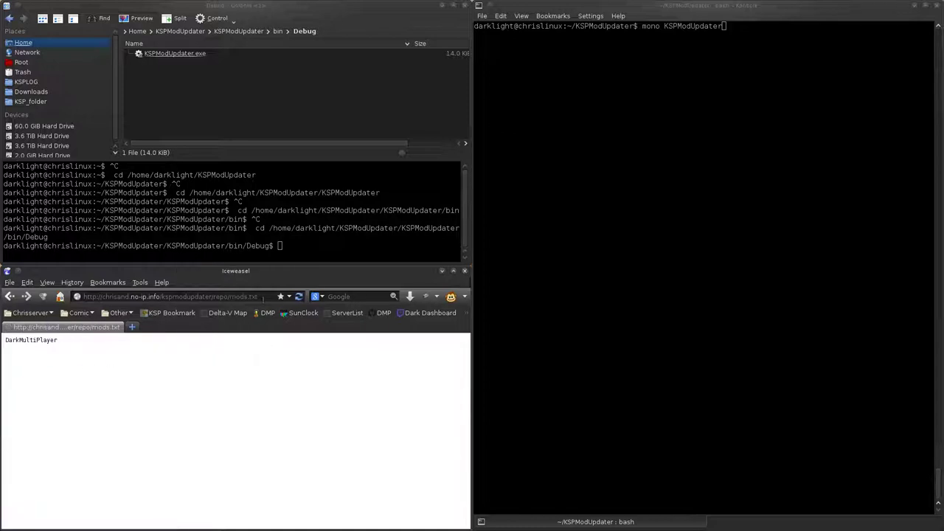
left_click_drag(58, 340, 3, 340)
left_click(50, 341)
left_click(8, 295)
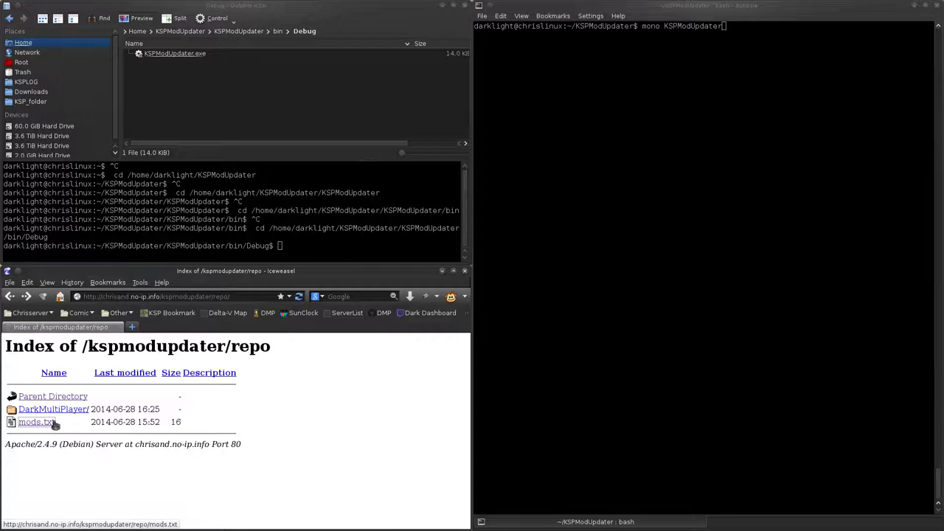
Examine the file paths and hashes in the DarkMultiPlayer folder's index.txt, and go back to that folder.
left_click(55, 409)
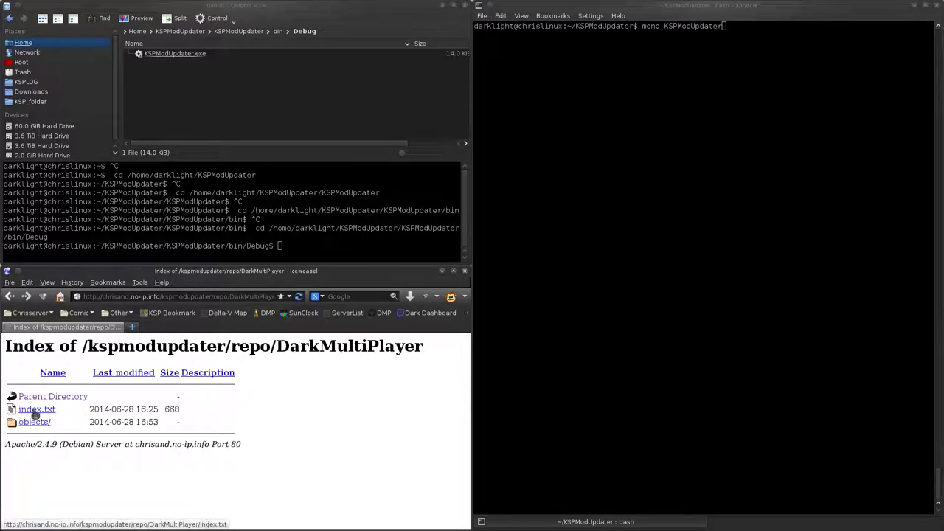
left_click(36, 410)
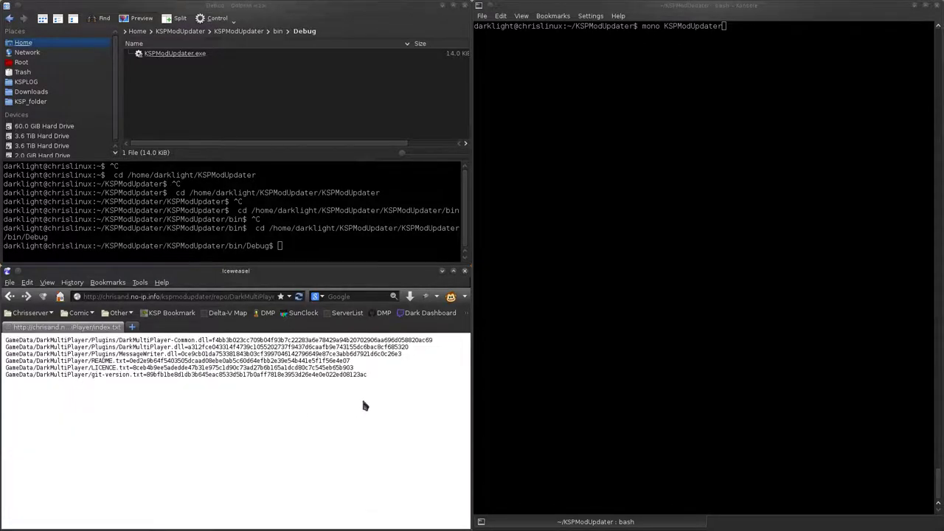
left_click_drag(363, 406, 453, 340)
left_click(5, 340)
left_click(145, 347)
left_click(9, 295)
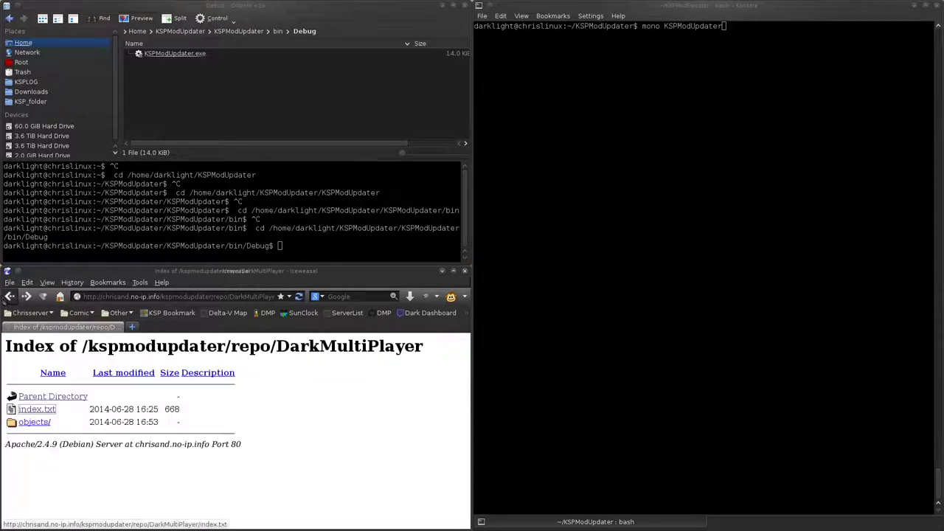
Look through the hash-named files in the objects folder and return to the /kspmodupdater index.
left_click(42, 422)
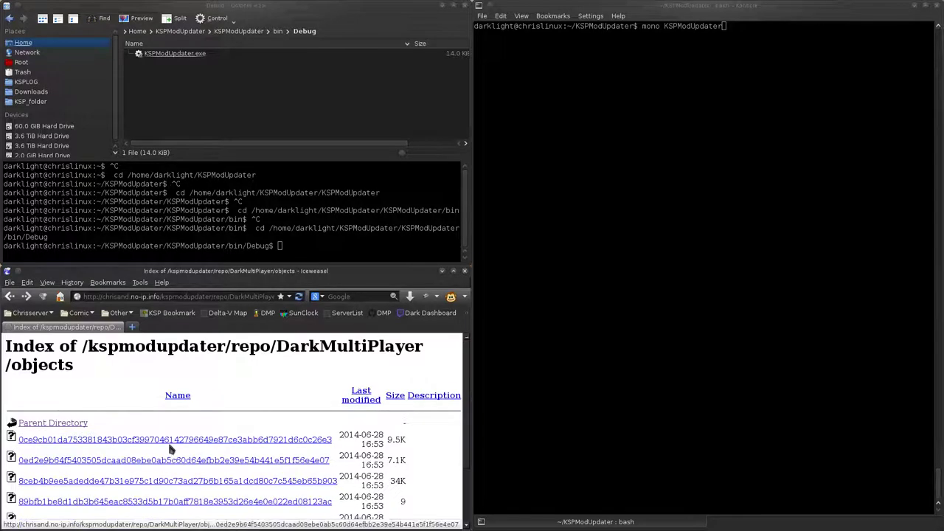
scroll(200, 447, "down", 2)
scroll(200, 447, "up", 2)
left_click(10, 299)
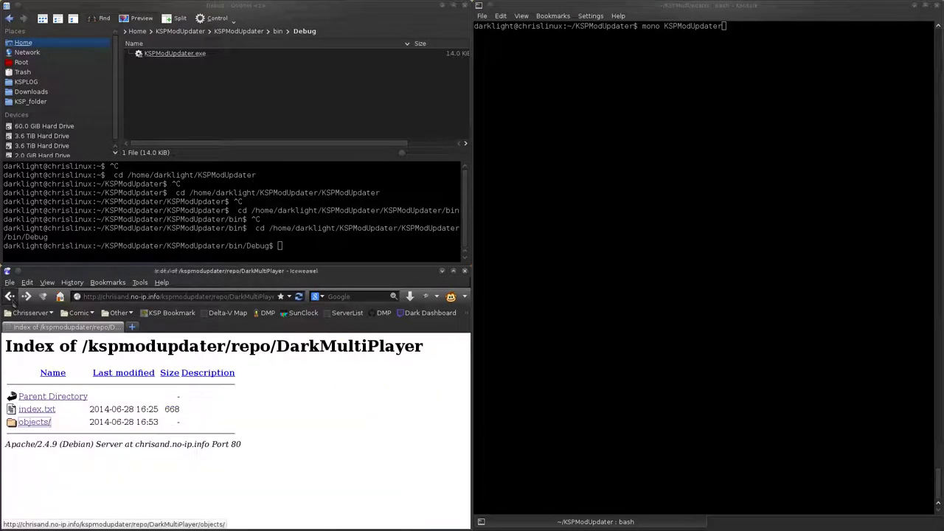
left_click(11, 299)
left_click(10, 299)
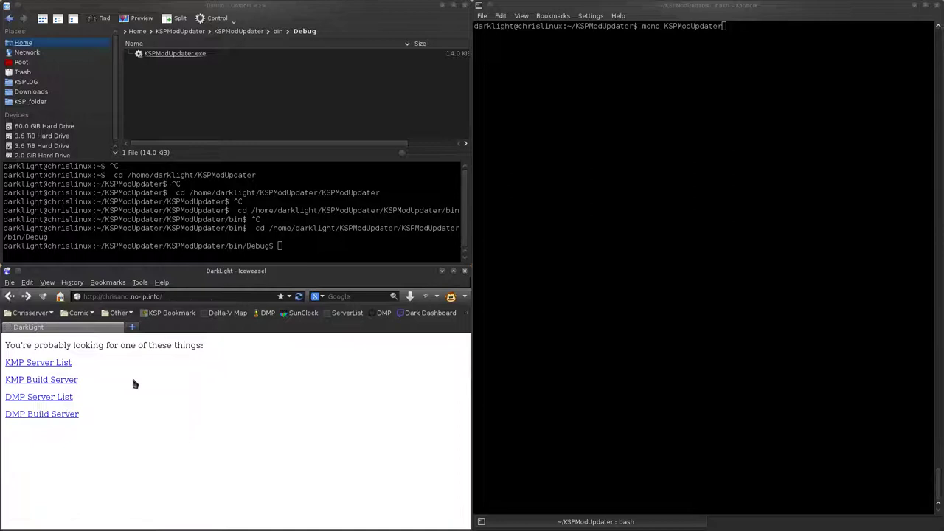
left_click(28, 297)
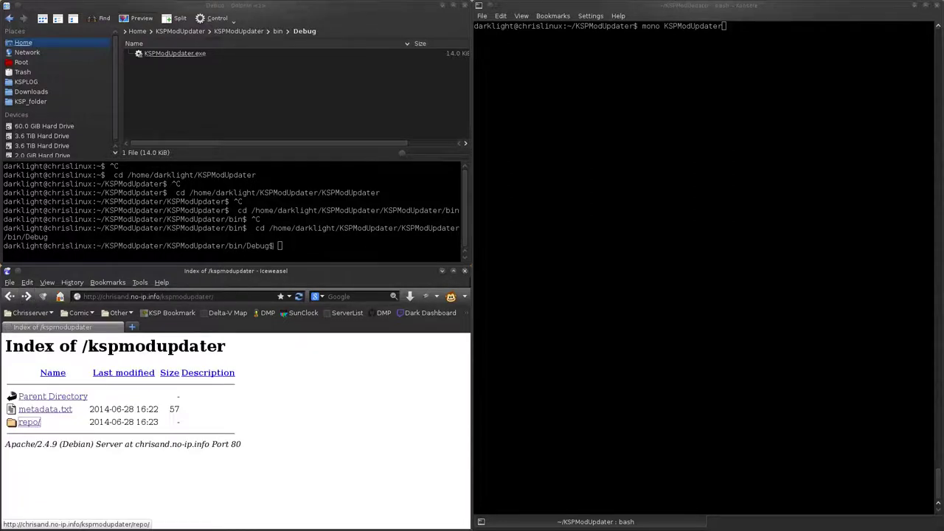
Complete the Konsole command as mono KSPModUpdater.exe and try to run it from ~/KSPModUpdater.
left_click(797, 168)
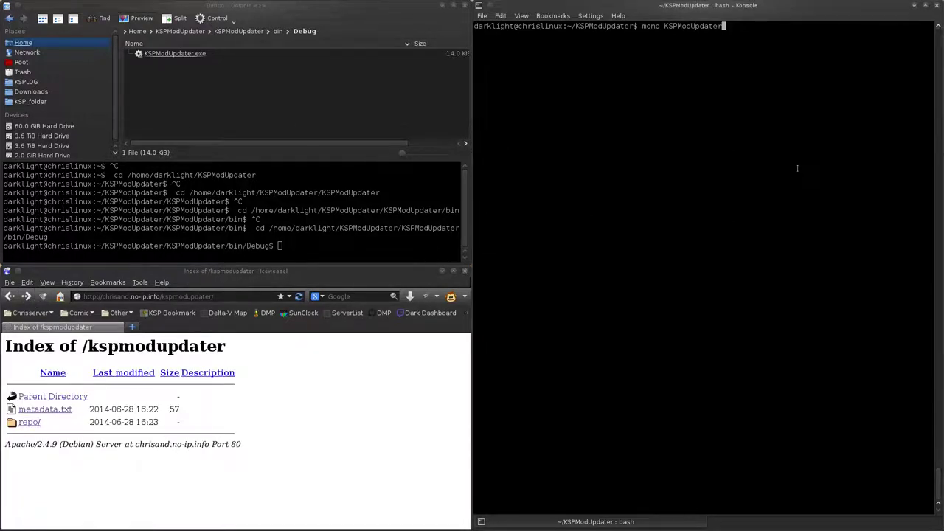
type(".exe")
key("Return")
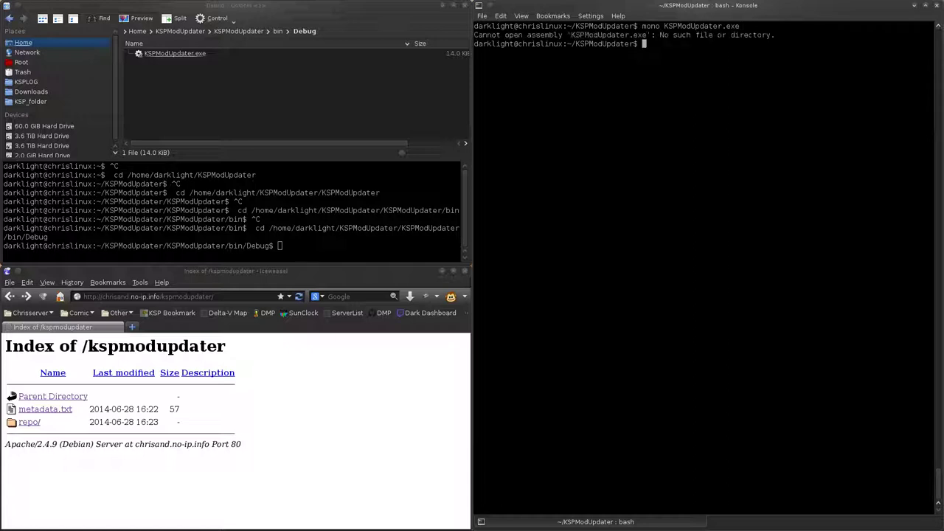
Run mono KSPModUpdater.exe in the file manager's Debug terminal and move the KSP Mod Updater window off the file list.
left_click(204, 210)
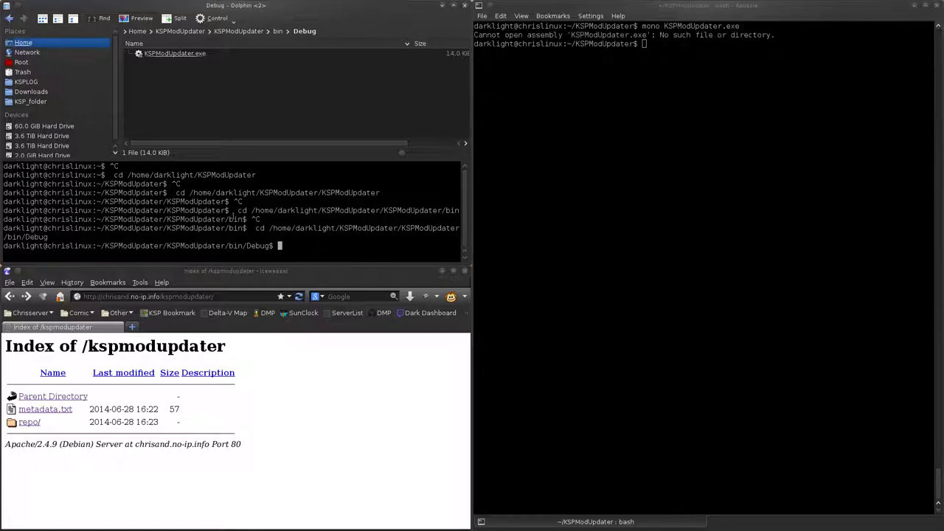
type("mono KS")
key("Tab")
key("Return")
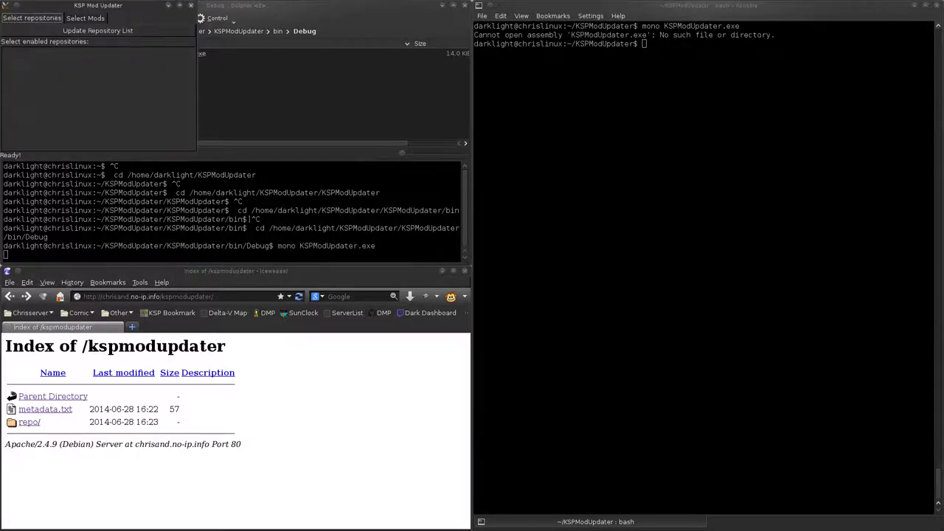
left_click_drag(56, 4, 322, 122)
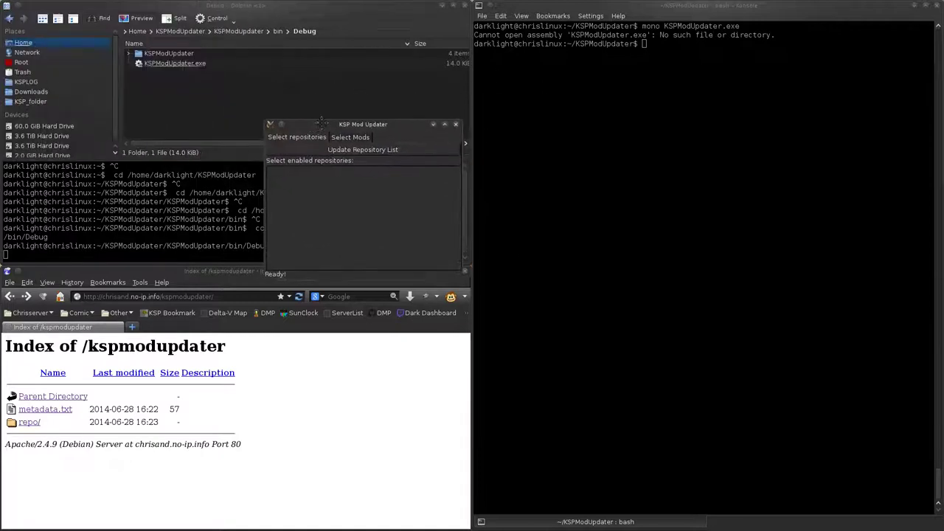
Open the KSPModUpdater folder in the file manager and update the repository list in KSP Mod Updater.
left_click(168, 53)
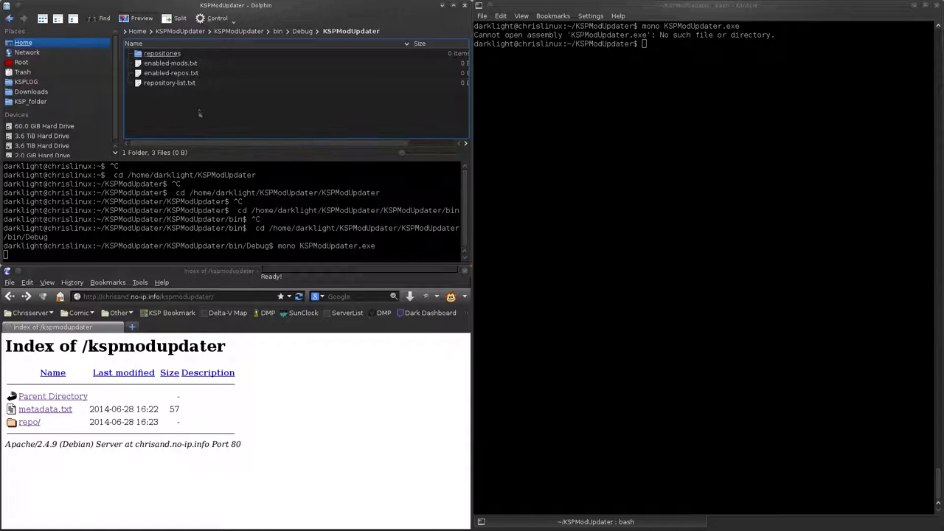
key("alt+Tab")
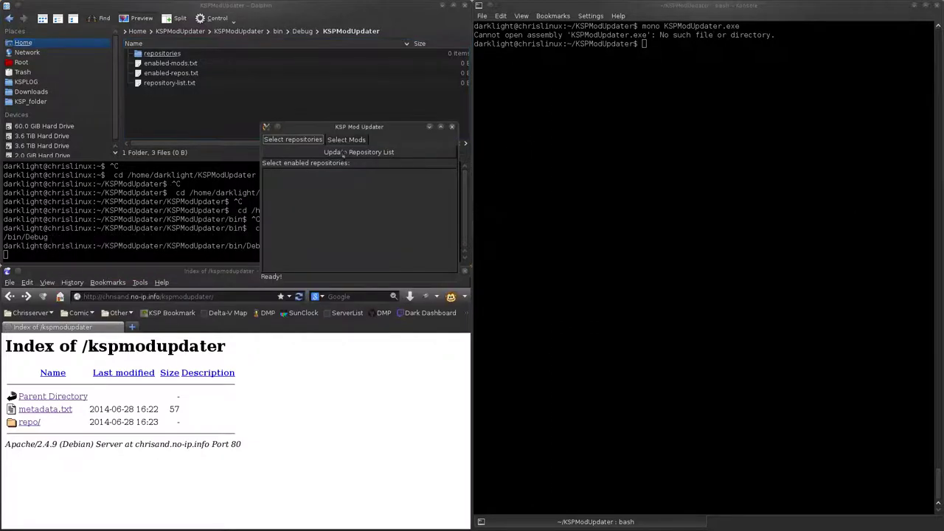
left_click(333, 152)
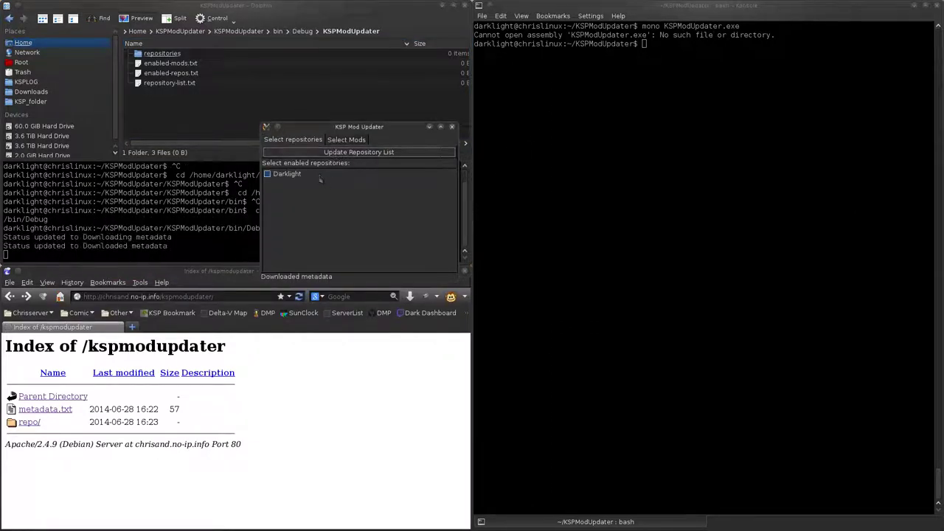
Try to update the mod list with no repository enabled, and return to the repository selection.
left_click(351, 140)
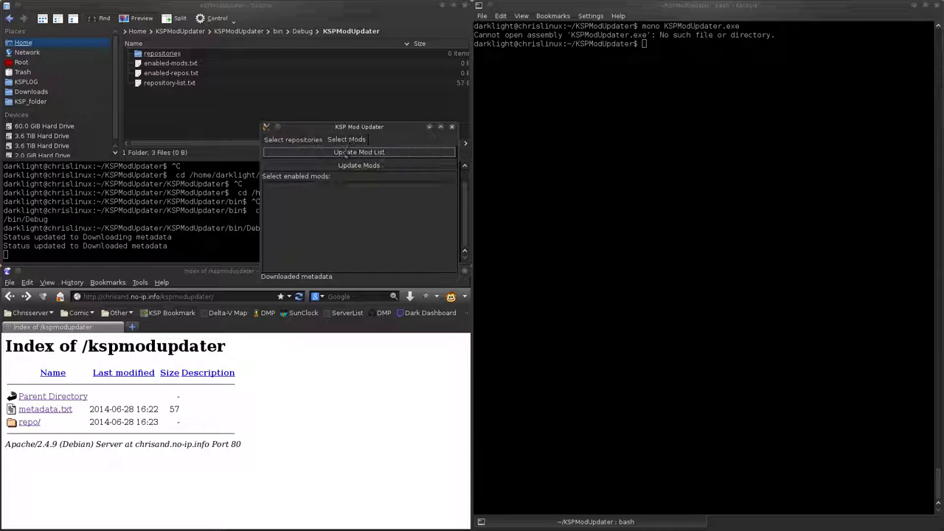
left_click(345, 152)
left_click(303, 141)
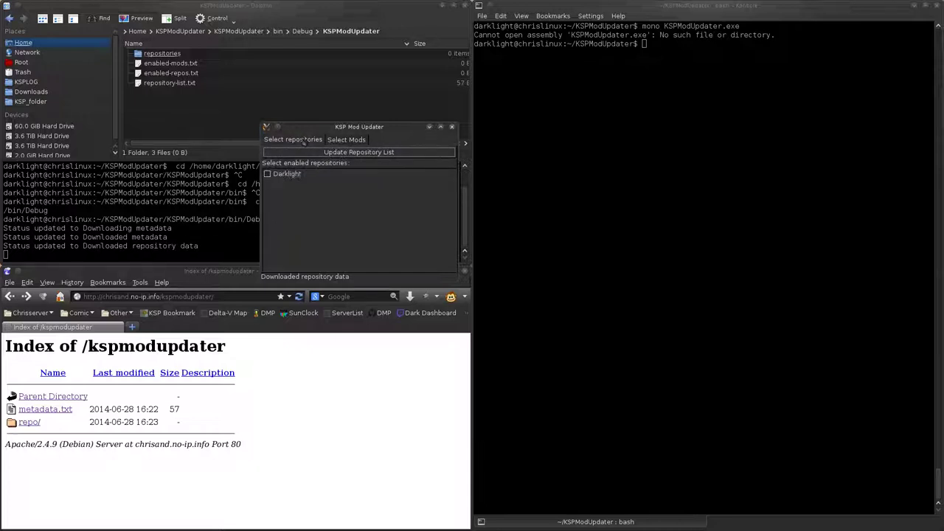
Enable the Darklight repository and update the mod list.
left_click(280, 176)
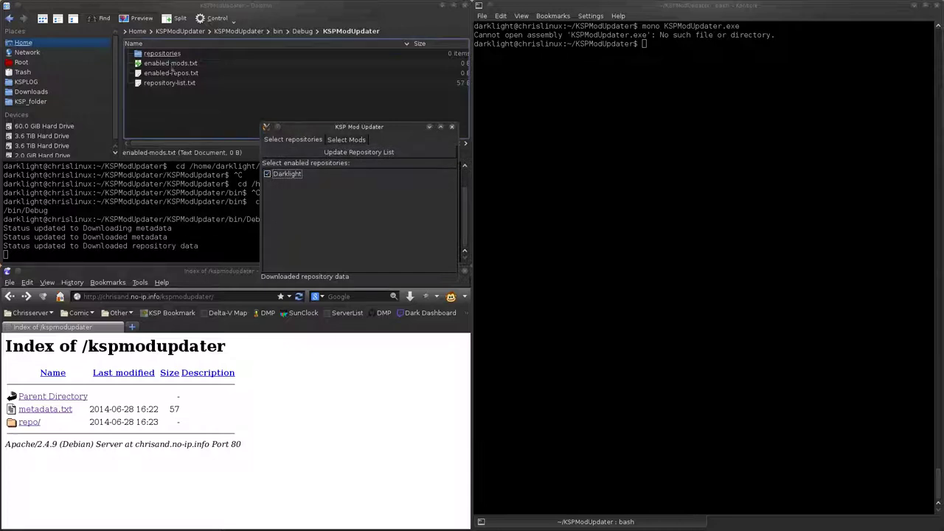
left_click(351, 141)
left_click(350, 152)
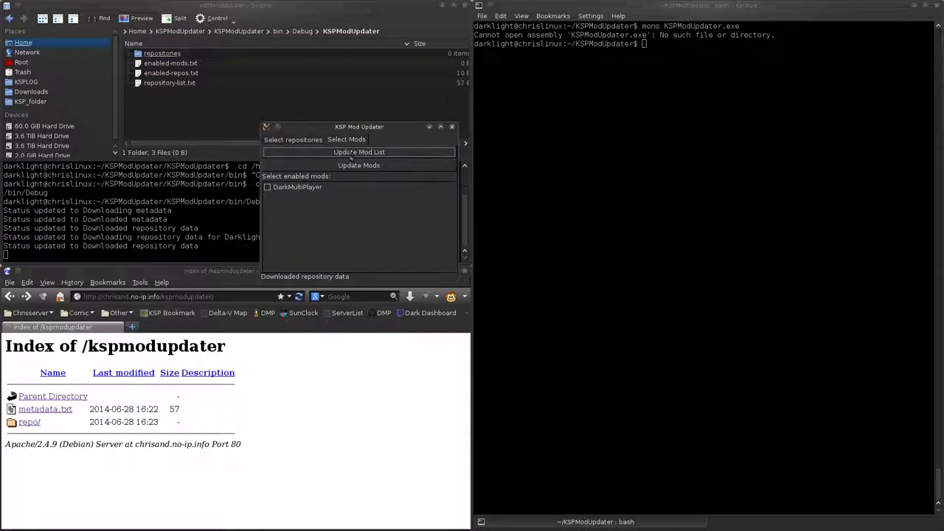
Check metadata.txt and the repo folder's mods.txt in the browser as sources of the updater's lists.
left_click(39, 409)
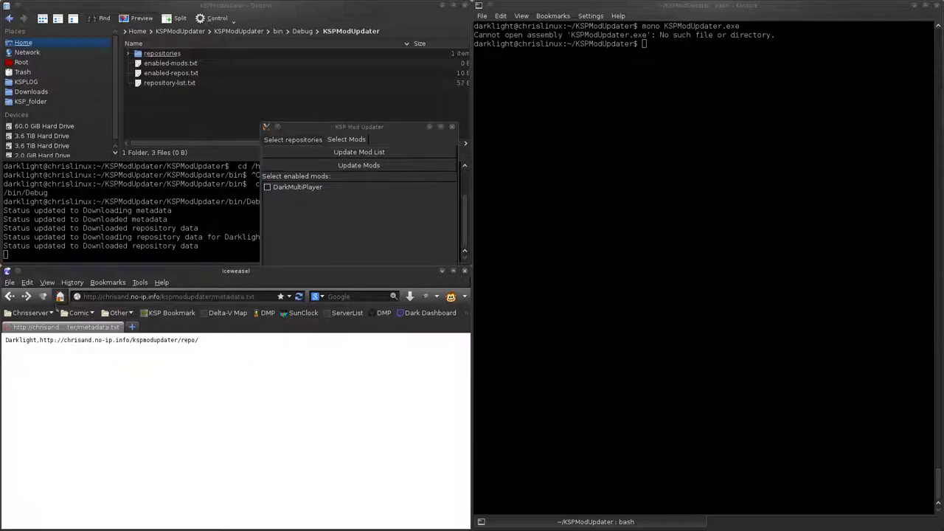
left_click(9, 296)
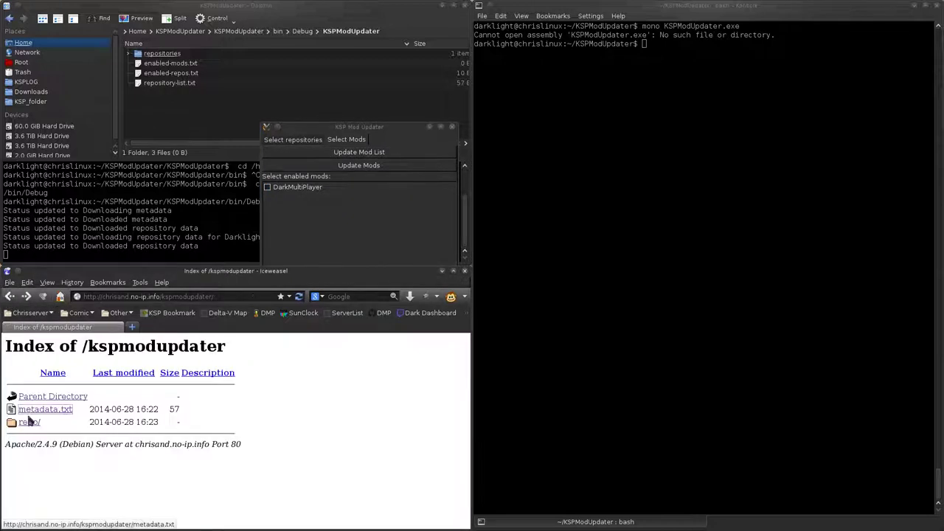
left_click(29, 422)
left_click(45, 422)
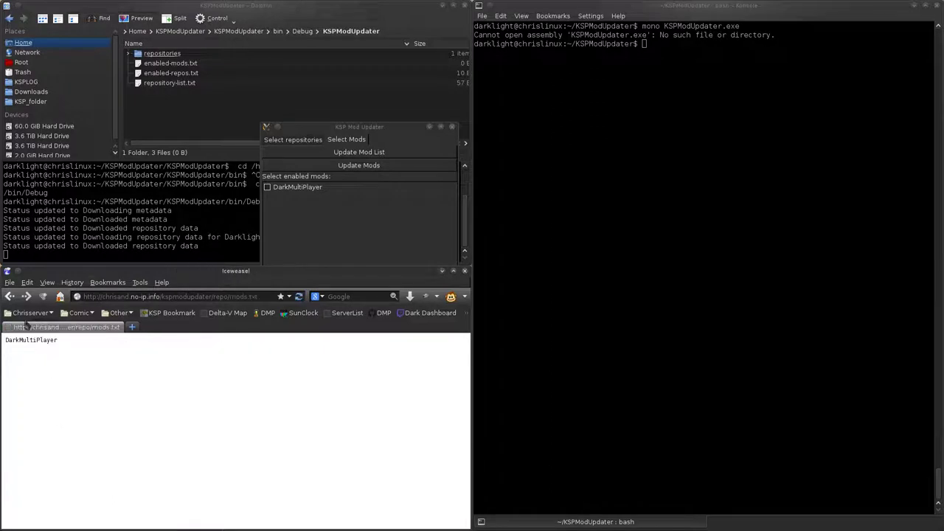
left_click(10, 295)
Enable the DarkMultiPlayer mod in KSP Mod Updater and update the mods.
left_click(379, 236)
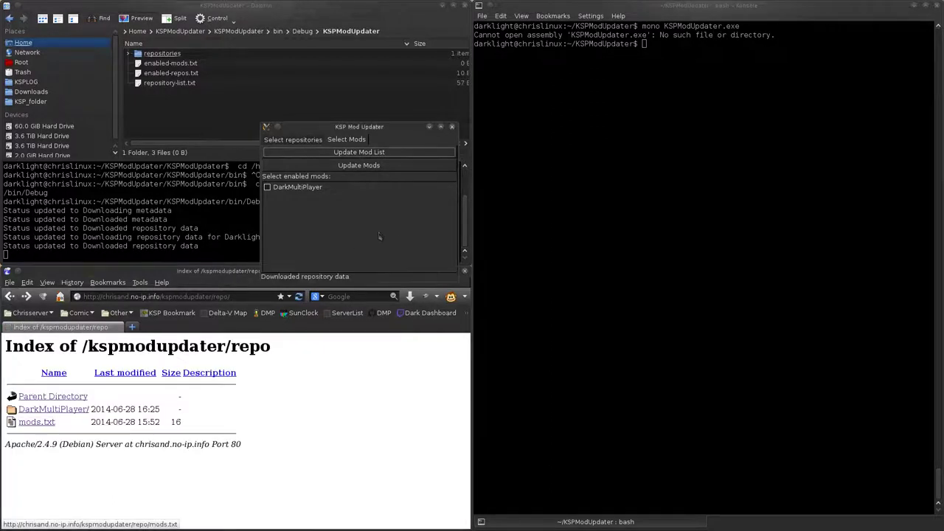
left_click(283, 188)
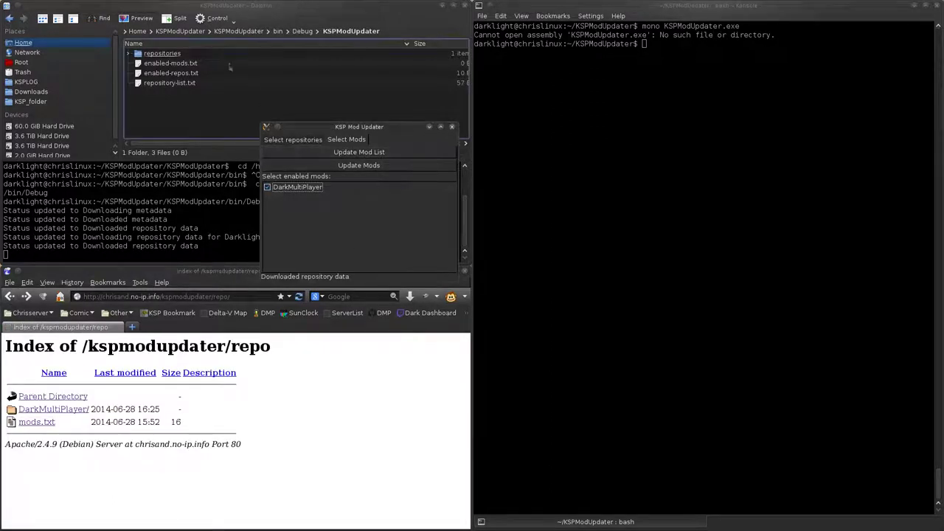
left_click(364, 169)
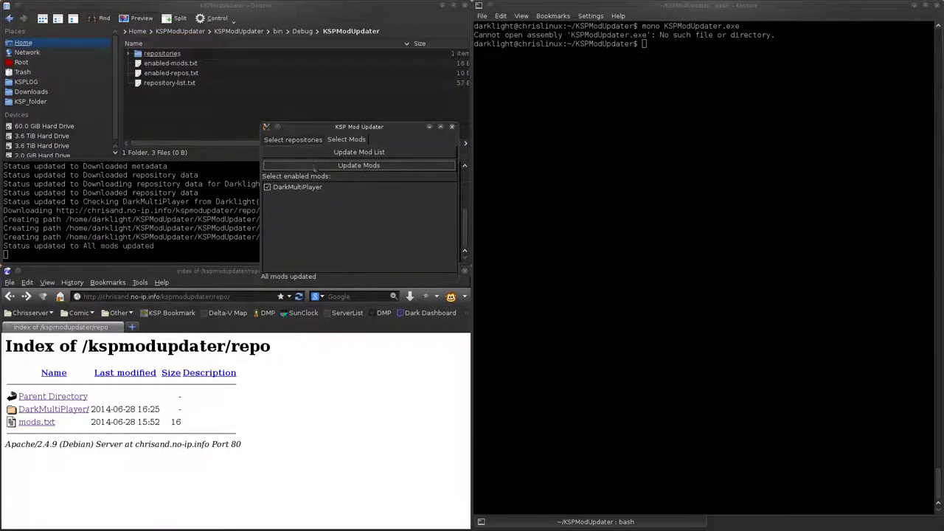
Inspect the downloaded mod's folders under Debug, down to GameData/DarkMultiPlayer/Plugins.
left_click(305, 34)
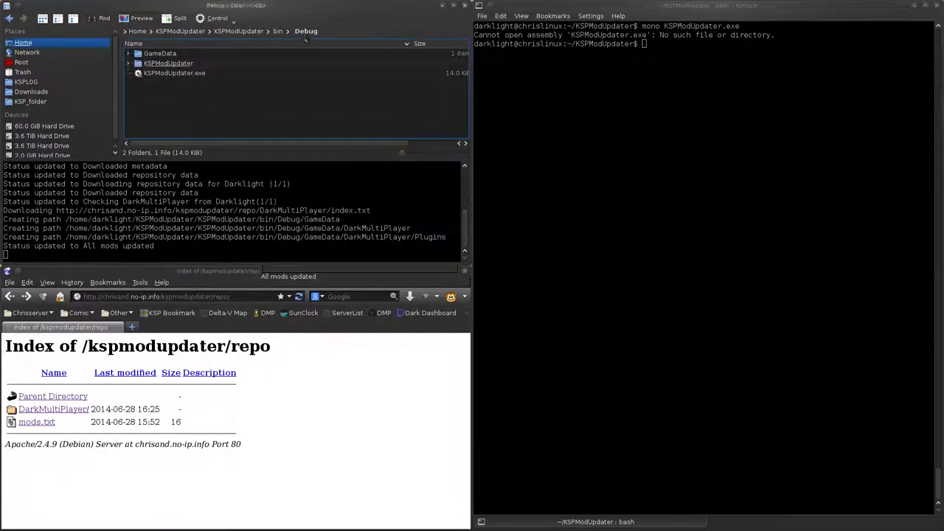
left_click(164, 54)
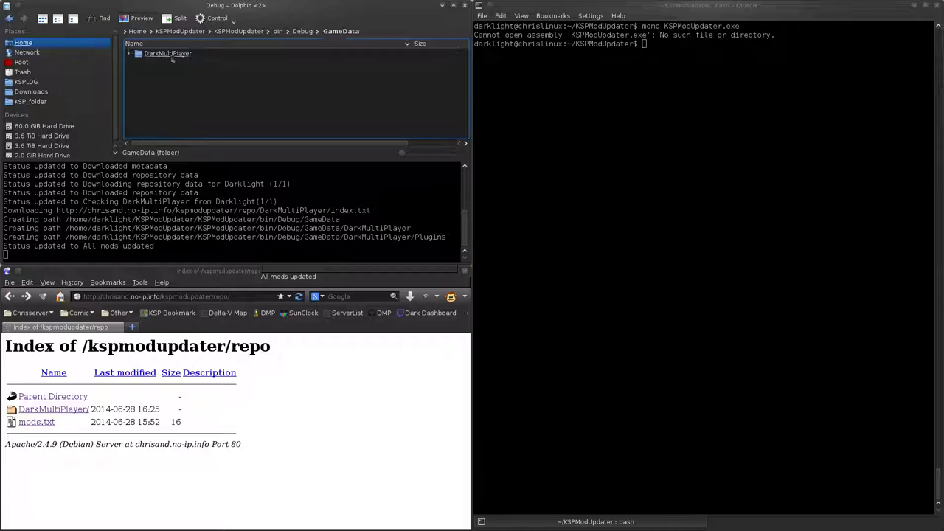
left_click(169, 54)
left_click(165, 54)
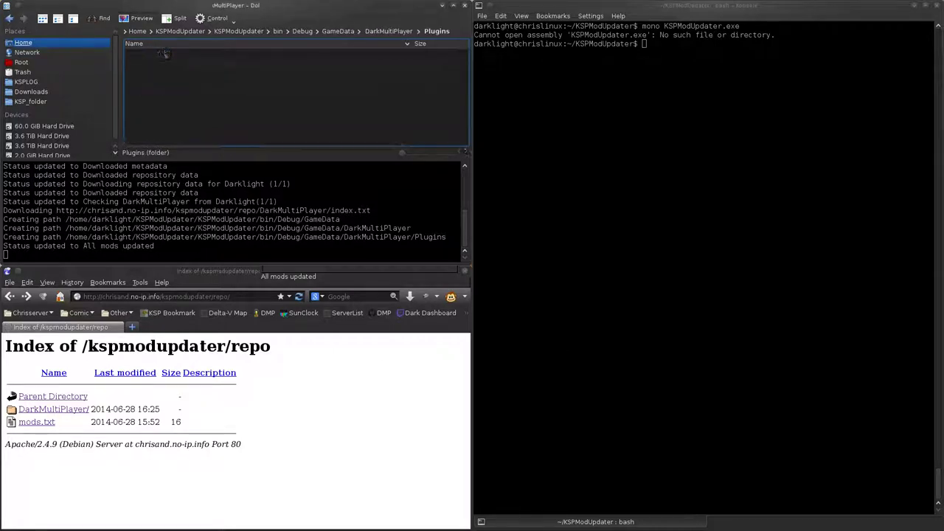
Delete the GameData folder from bin/Debug and update the mods again in KSP Mod Updater.
key("BackSpace")
key("BackSpace")
key("BackSpace")
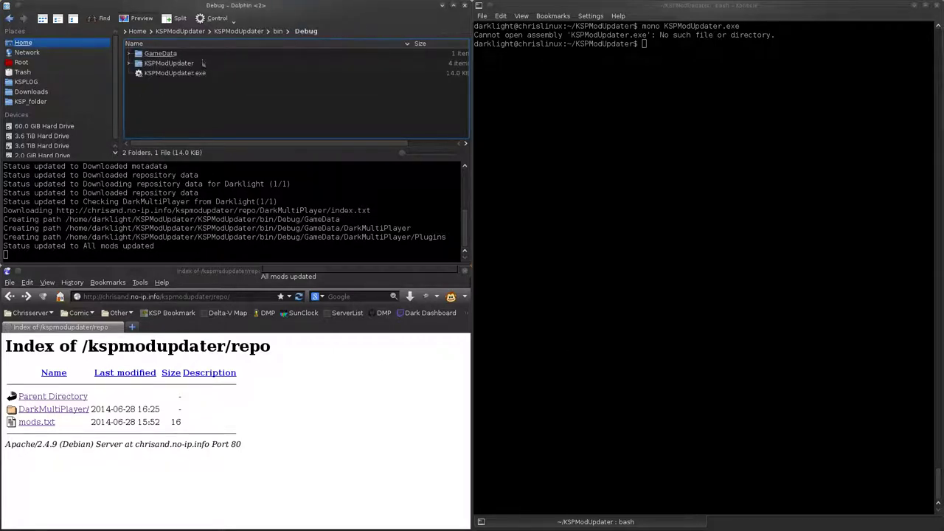
left_click(201, 56)
key("Delete")
key("alt+Tab")
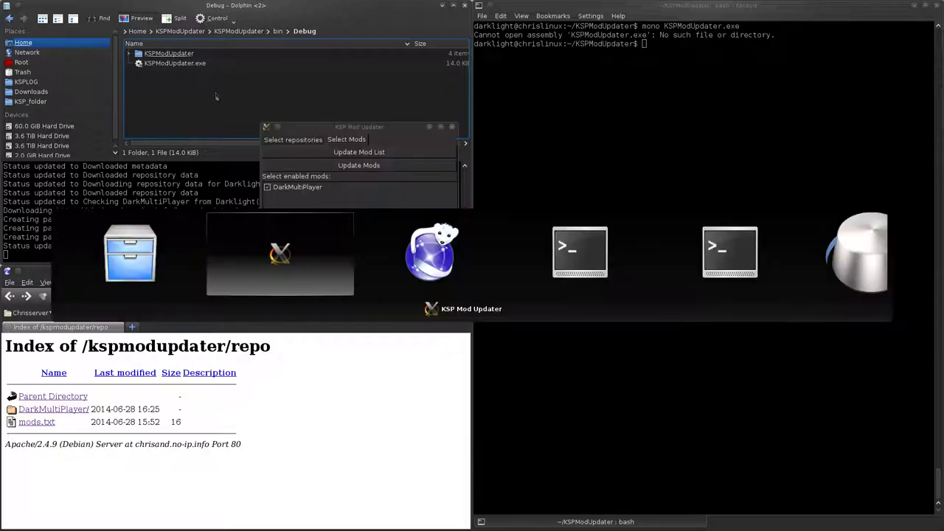
left_click(351, 167)
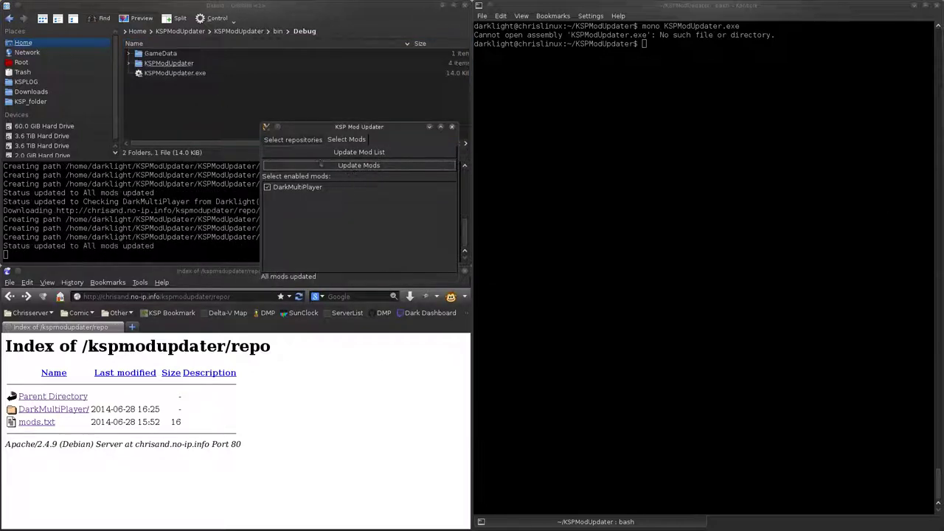
Inspect the re-downloaded files in GameData/DarkMultiPlayer and its Plugins folder, then return to the KSPModUpdater project folder.
left_click(160, 53)
left_click(159, 53)
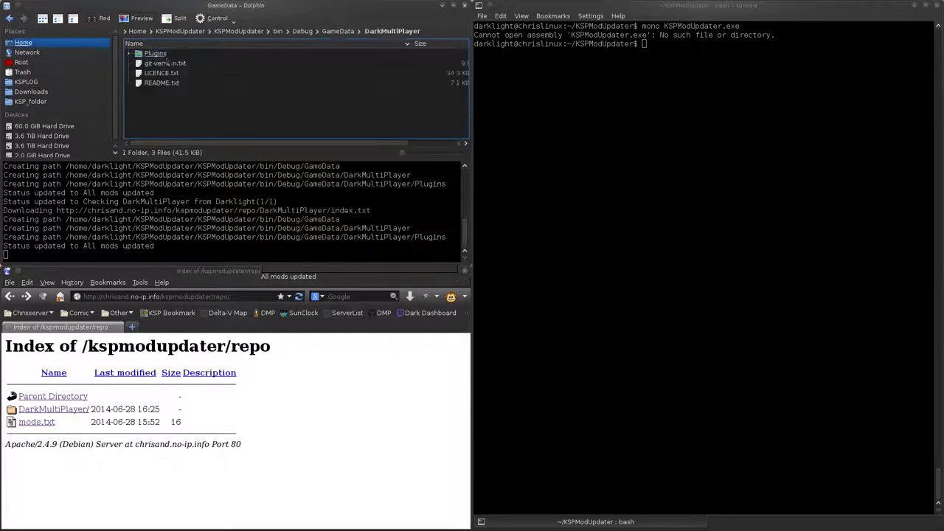
left_click(156, 54)
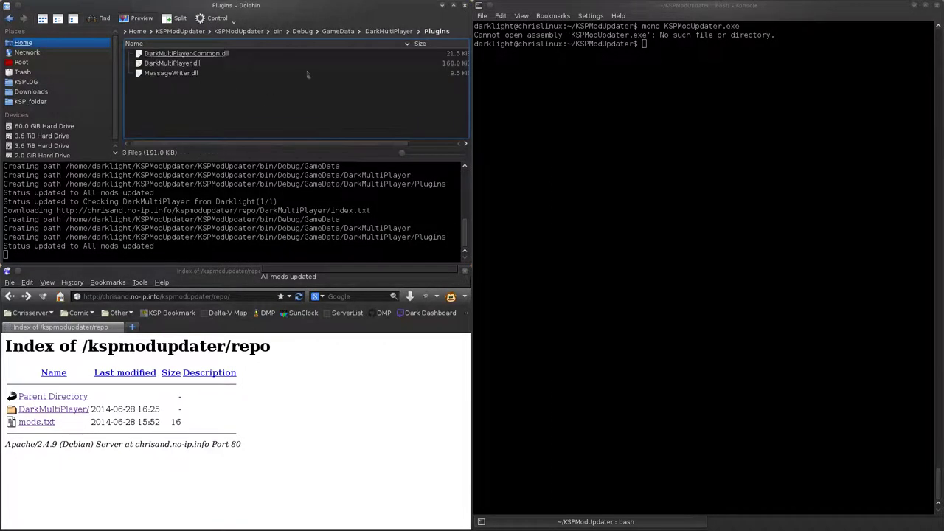
left_click(339, 31)
left_click(302, 31)
left_click(238, 31)
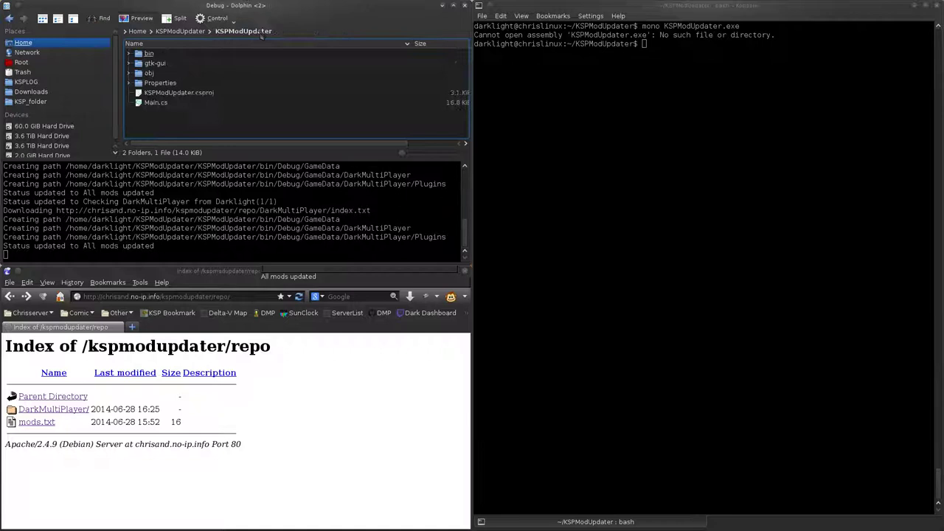
Compare KSP Mod Updater's repository list with the web server's metadata.txt, then close that browser window.
key("alt+Tab")
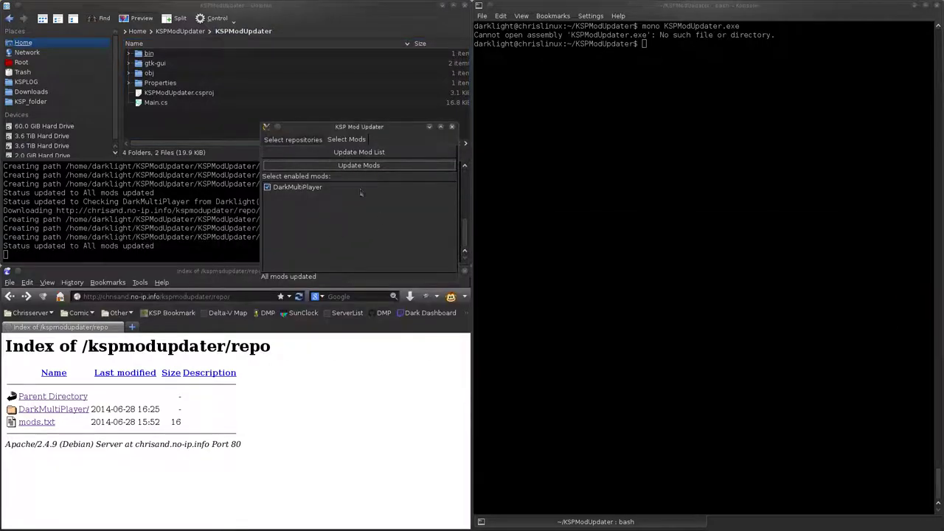
left_click(302, 140)
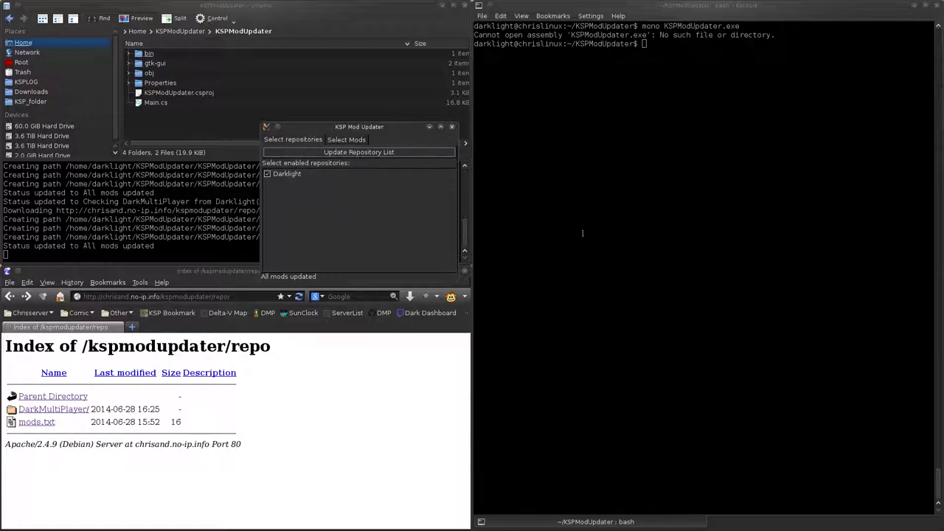
left_click(69, 396)
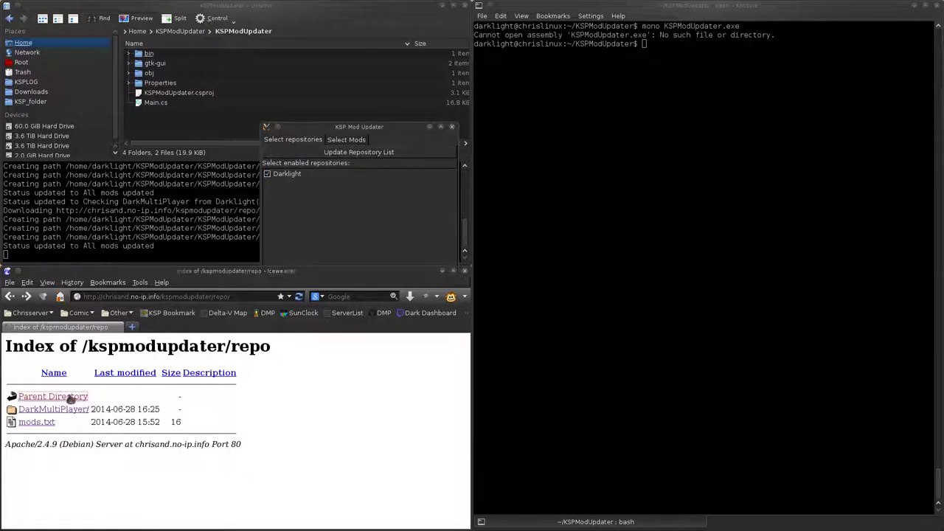
left_click(52, 408)
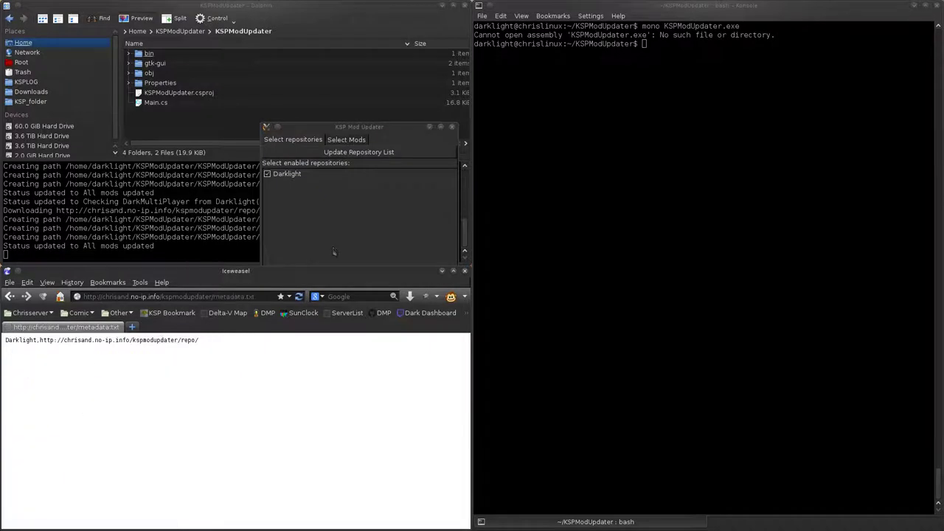
triple_click(234, 352)
left_click(248, 360)
left_click(464, 270)
Open repository-list.txt from the KSPModUpdater folder under bin/Debug in the text editor.
left_click(170, 116)
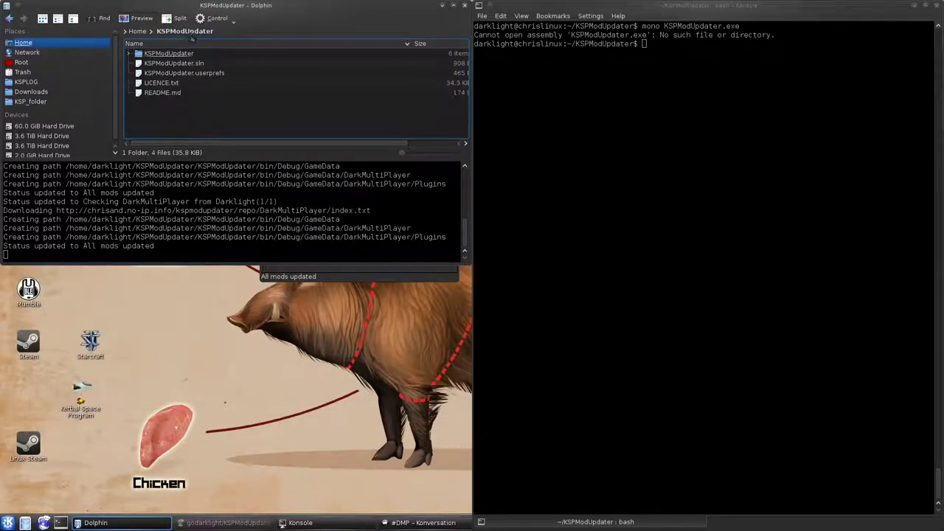
left_click(151, 54)
left_click(154, 55)
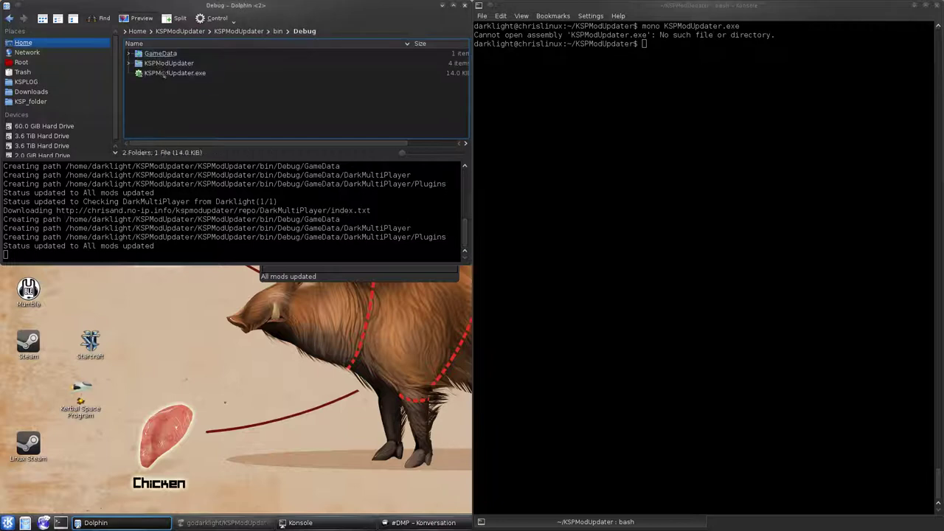
left_click(166, 64)
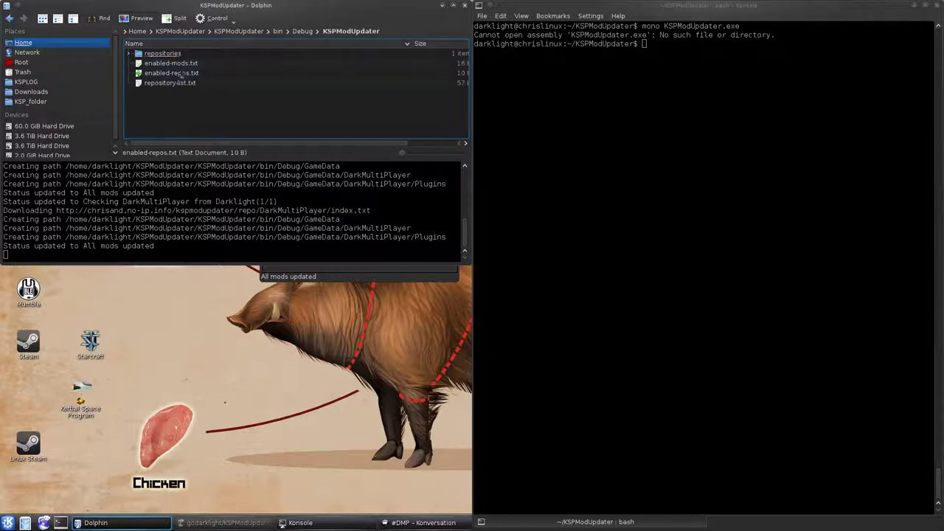
left_click(170, 83)
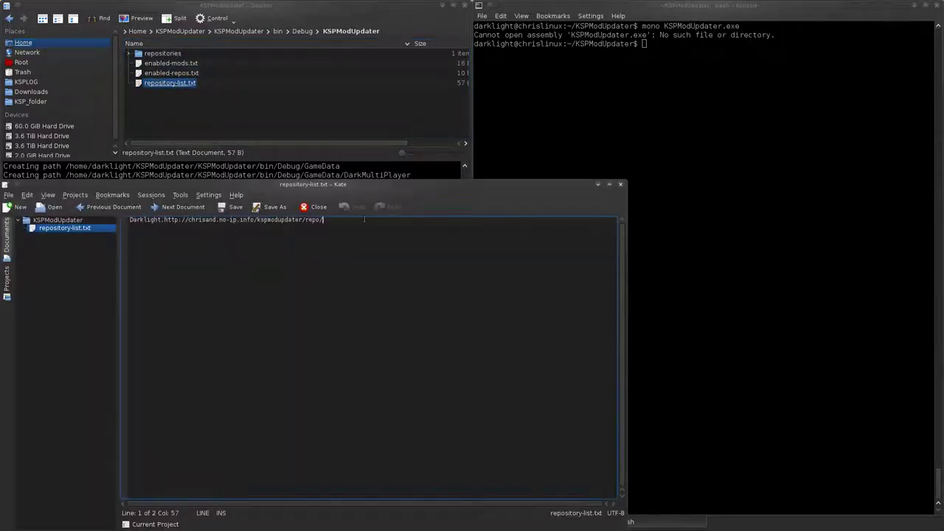
left_click(372, 219)
key("Return")
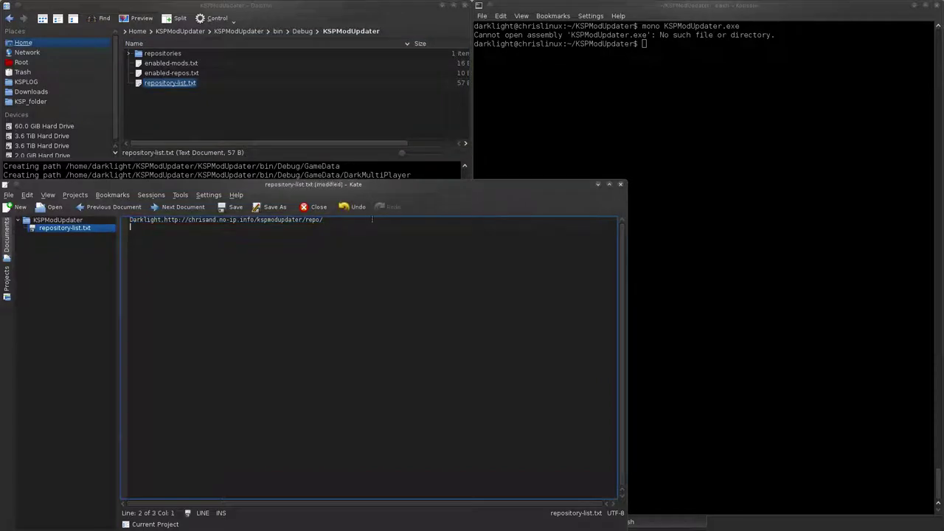
type("t.http://chrisand.no-ip.info/kspmodupdater/repo/")
key("Home")
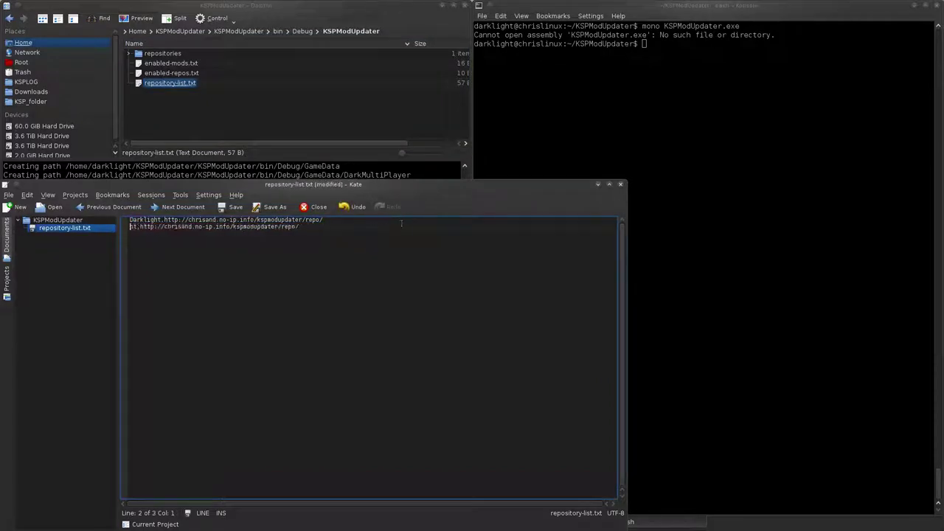
type("SomeOther")
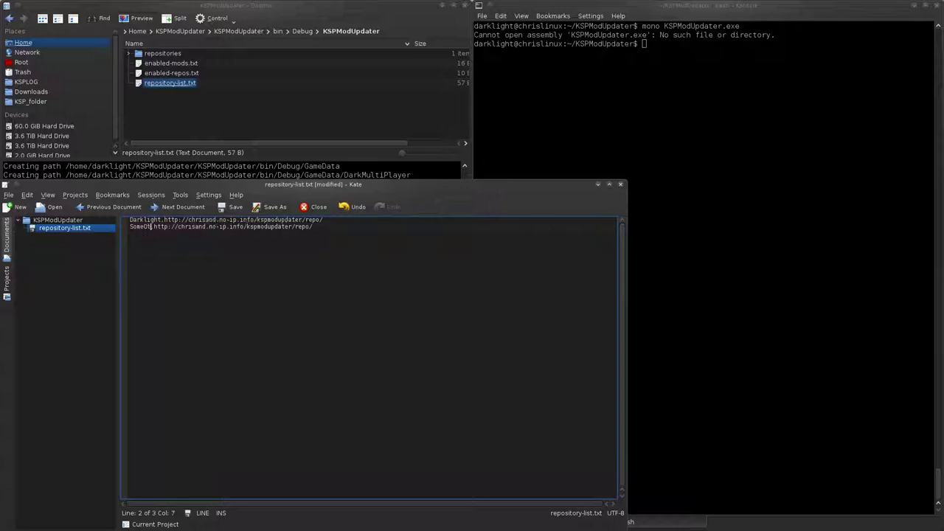
type("Repo")
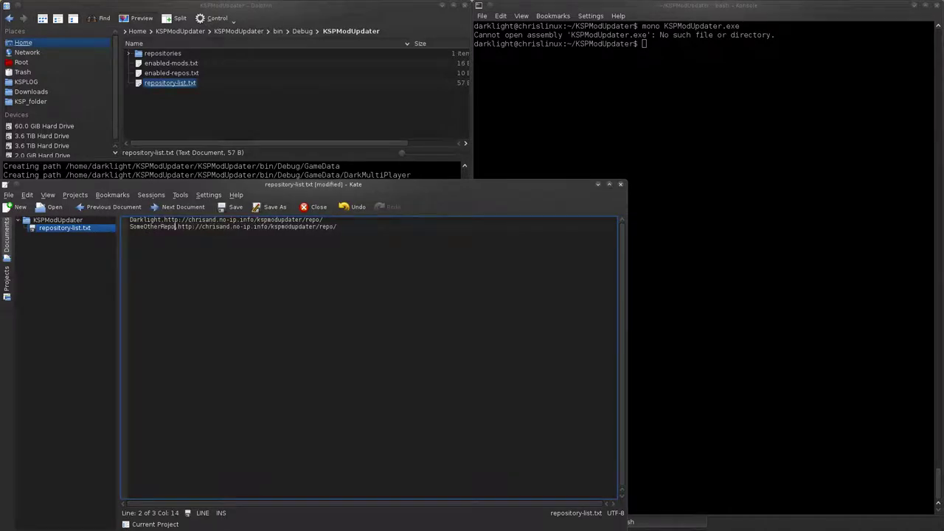
key("Left")
key("Left")
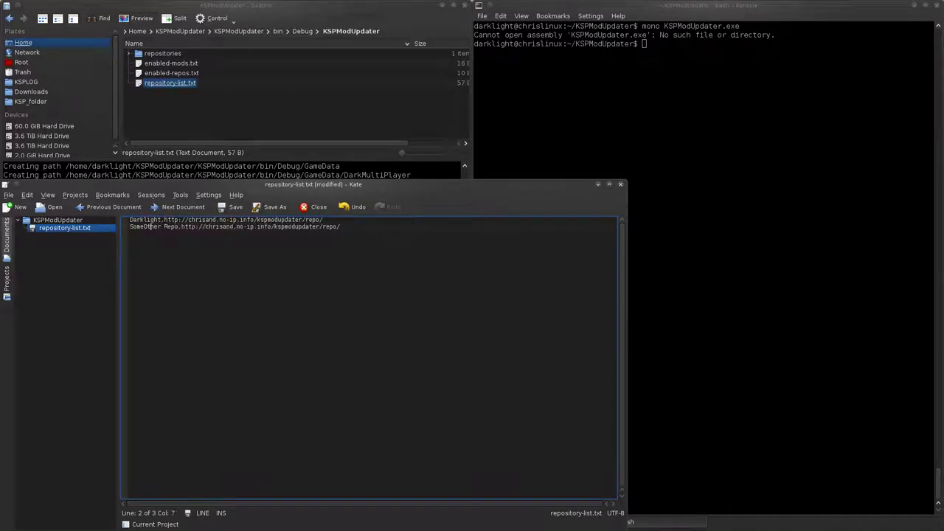
key("Left")
key("Left")
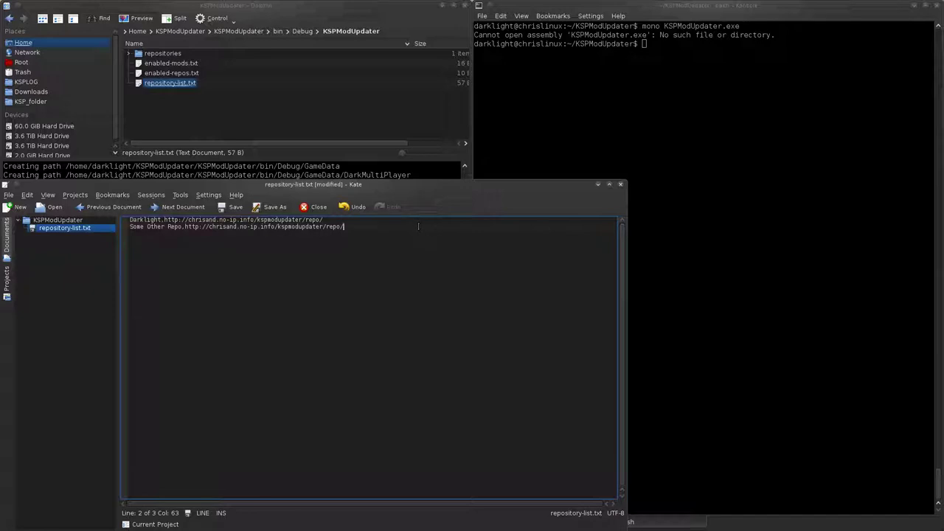
key("BackSpace")
key("BackSpace")
key("BackSpace")
key("BackSpace")
key("BackSpace")
key("BackSpace")
key("BackSpace")
key("BackSpace")
key("BackSpace")
key("BackSpace")
key("BackSpace")
key("BackSpace")
key("BackSpace")
type("modupdate")
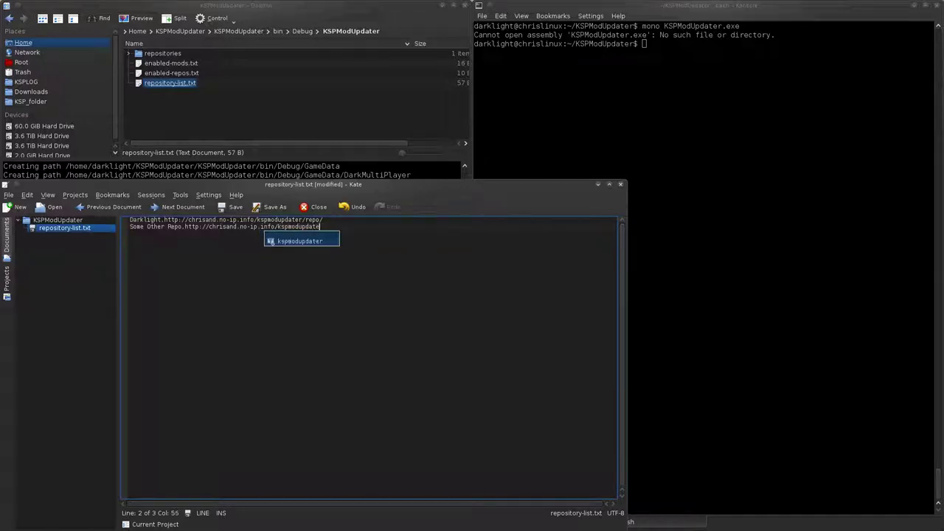
key("BackSpace")
key("BackSpace")
key("BackSpace")
key("BackSpace")
key("BackSpace")
key("BackSpace")
key("BackSpace")
key("BackSpace")
key("BackSpace")
key("BackSpace")
key("BackSpace")
key("BackSpace")
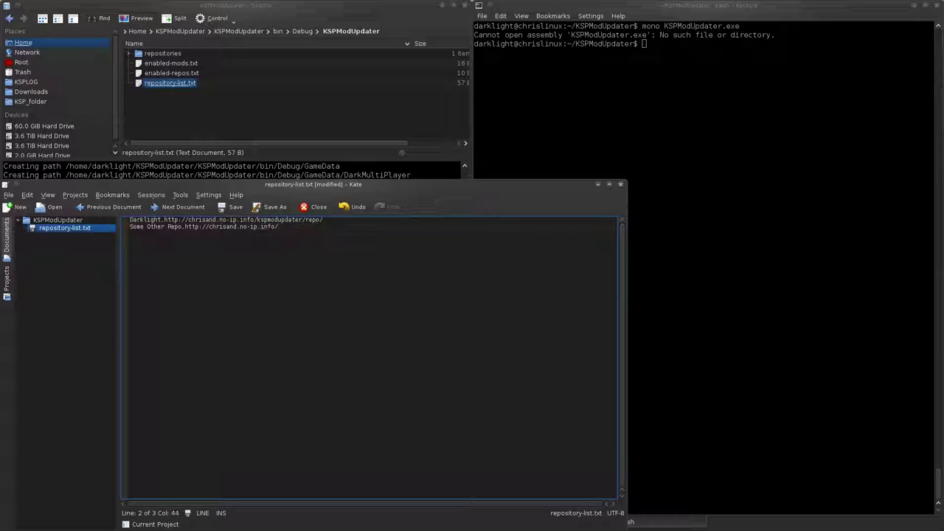
left_click(230, 207)
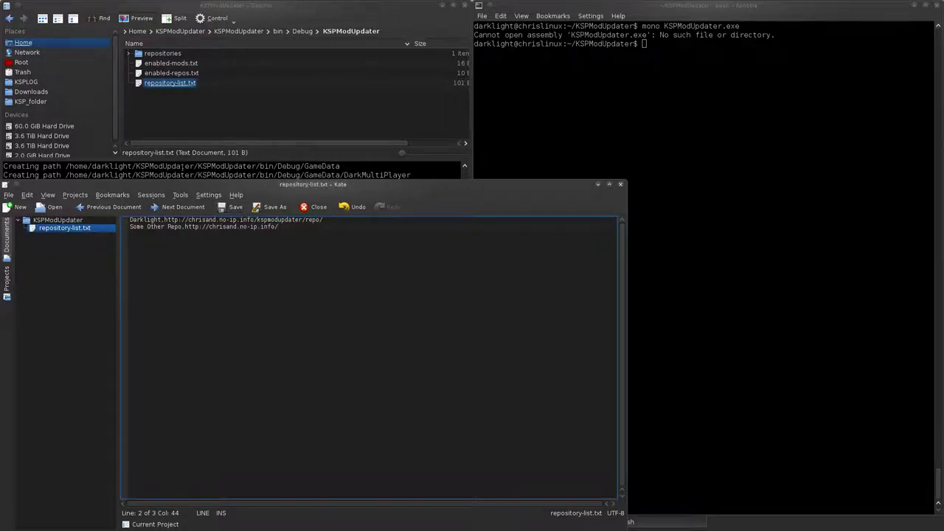
Stop the running KSP Mod Updater in the terminal and relaunch it with mono KSPModUpdater.exe.
left_click(201, 109)
key("alt+Tab")
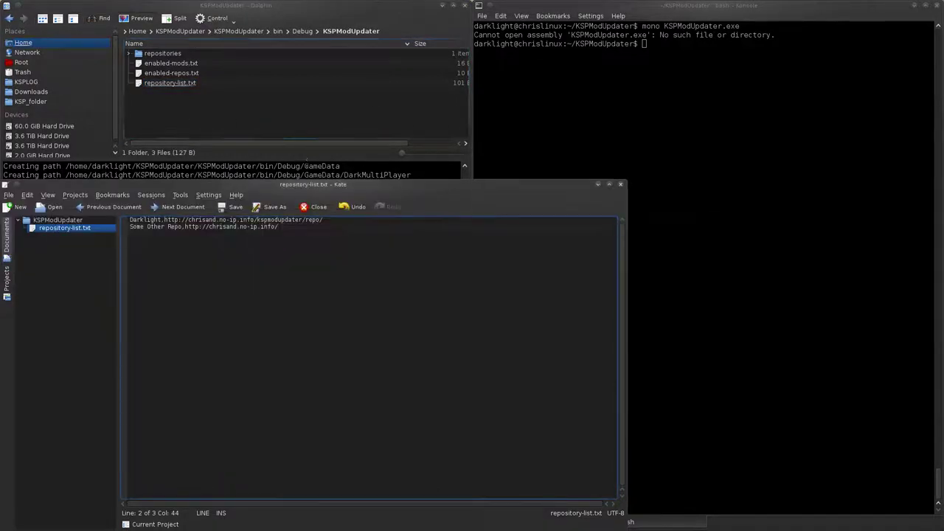
key("alt+Tab")
key("alt+Tab")
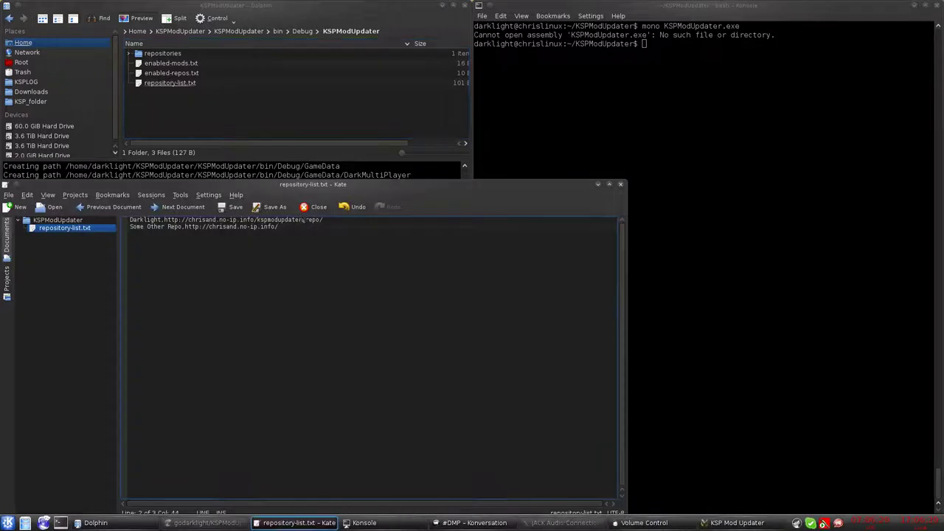
left_click(494, 253)
key("alt+Tab")
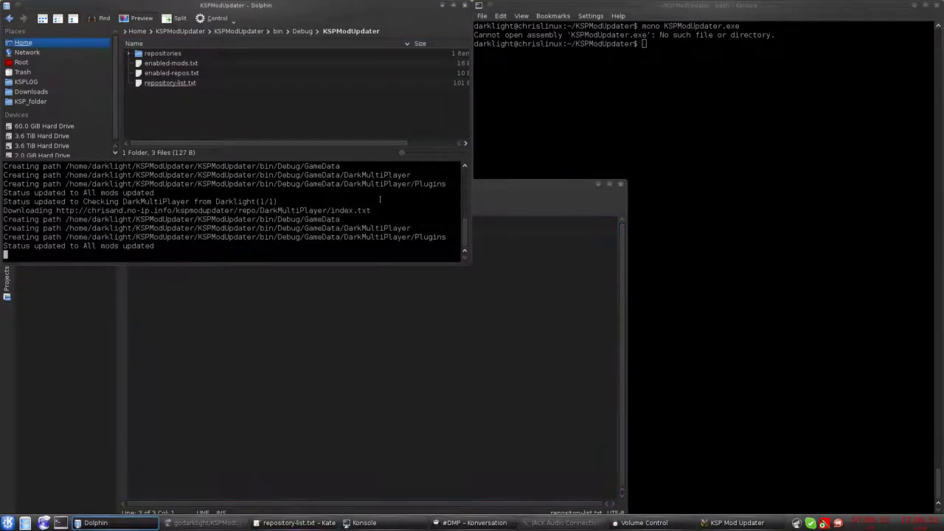
key("ctrl+c")
key("Up")
key("Return")
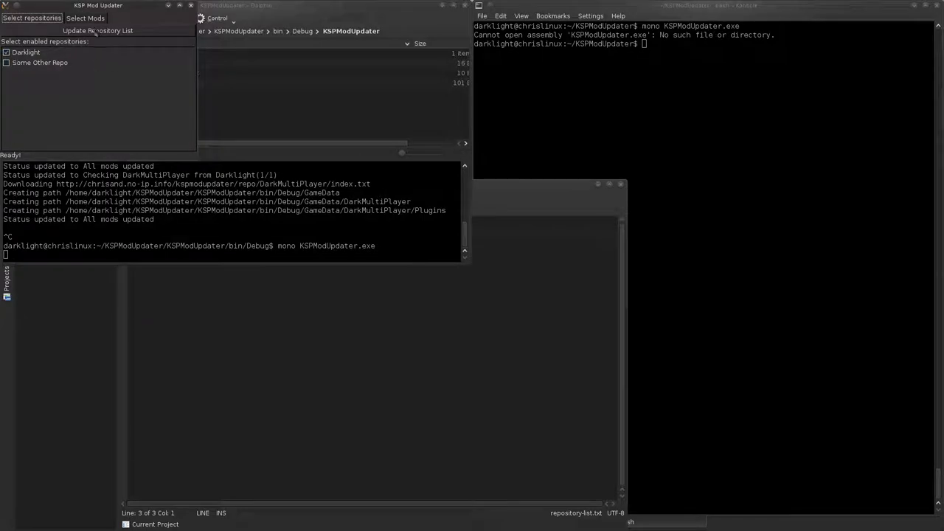
Enable Some Other Repo in KSP Mod Updater and update the repository list.
left_click(85, 18)
left_click(56, 18)
left_click(47, 64)
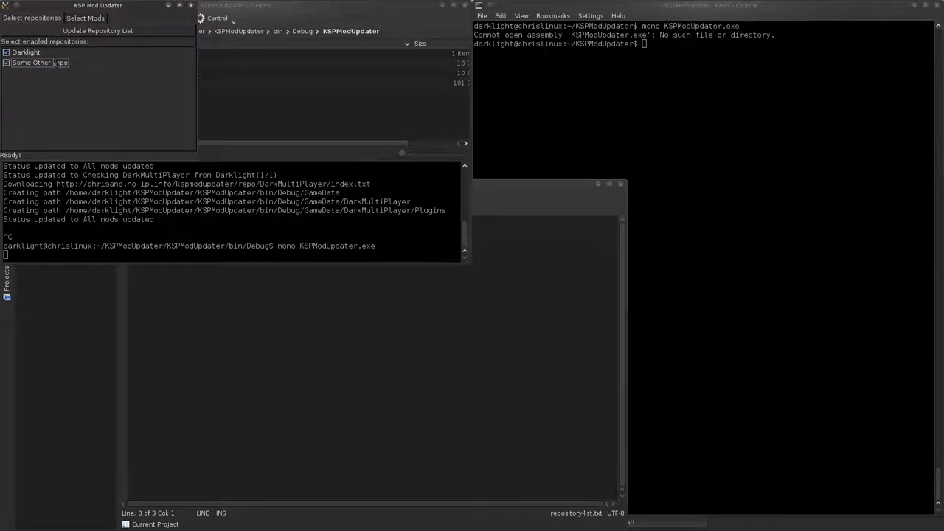
left_click(96, 33)
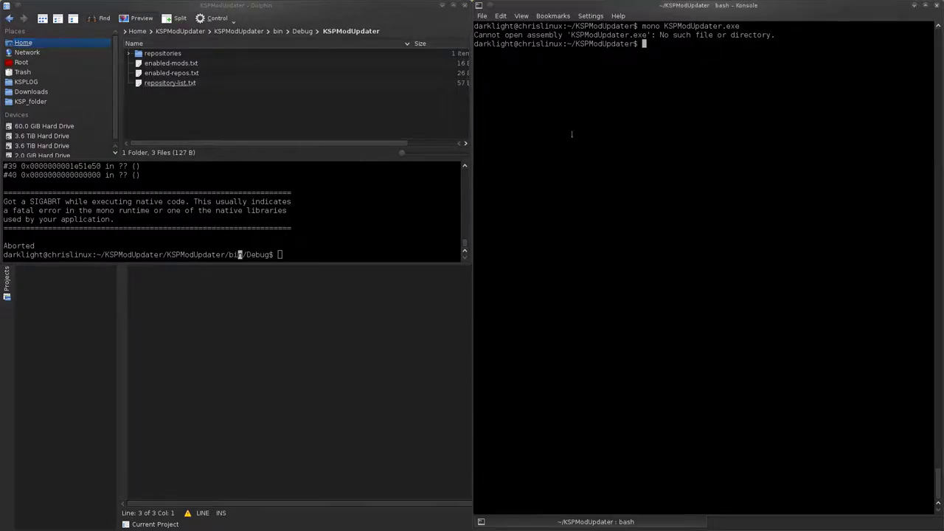
Reload the changed repository-list.txt in Kate and close the editor.
left_click(371, 326)
left_click(304, 377)
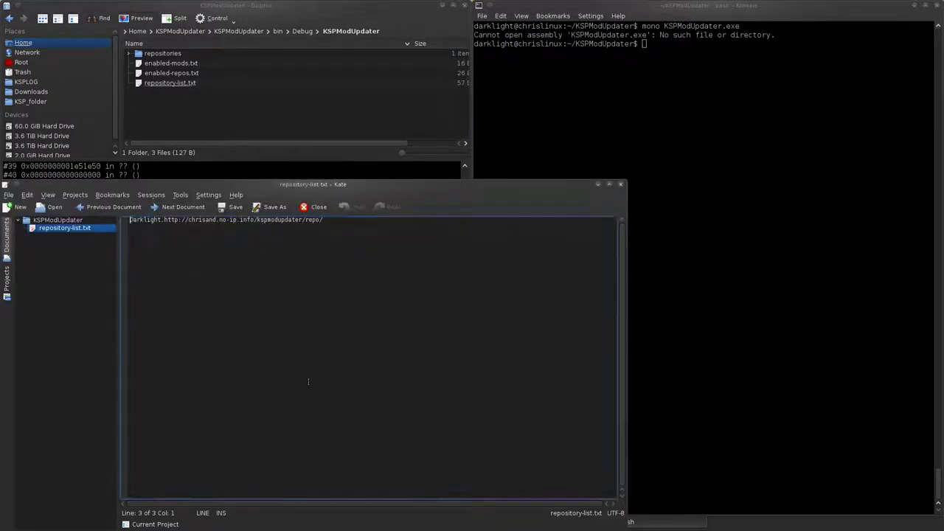
left_click(620, 184)
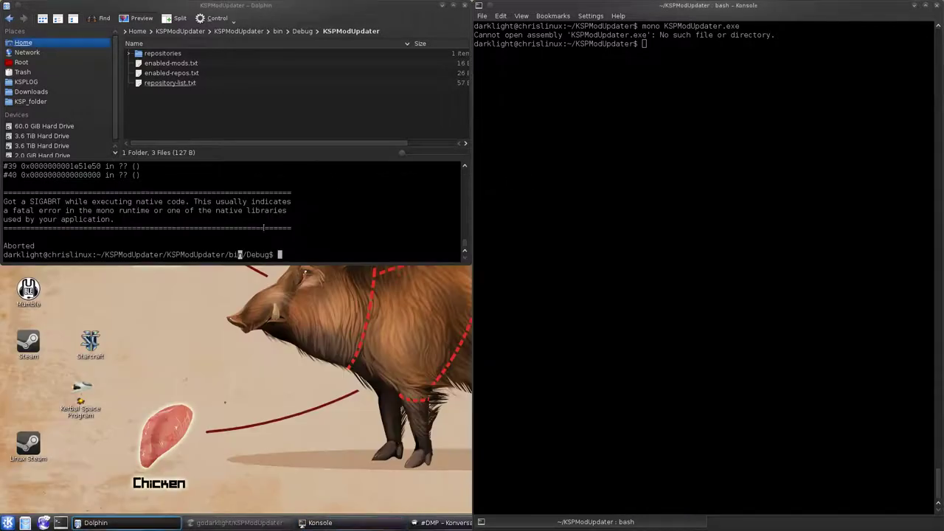
Relaunch KSP Mod Updater with mono KSPModUpdater.exe and check its mod and repository lists.
key("Up")
key("Return")
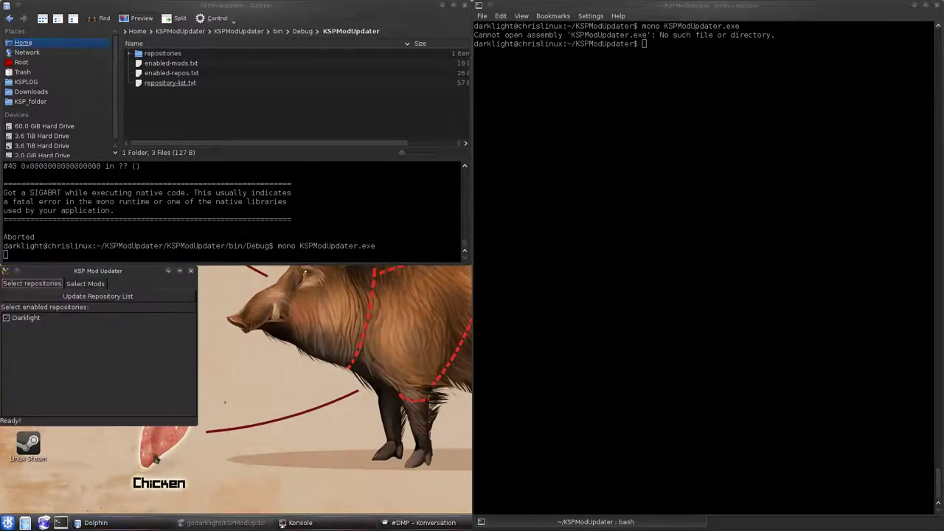
left_click(87, 284)
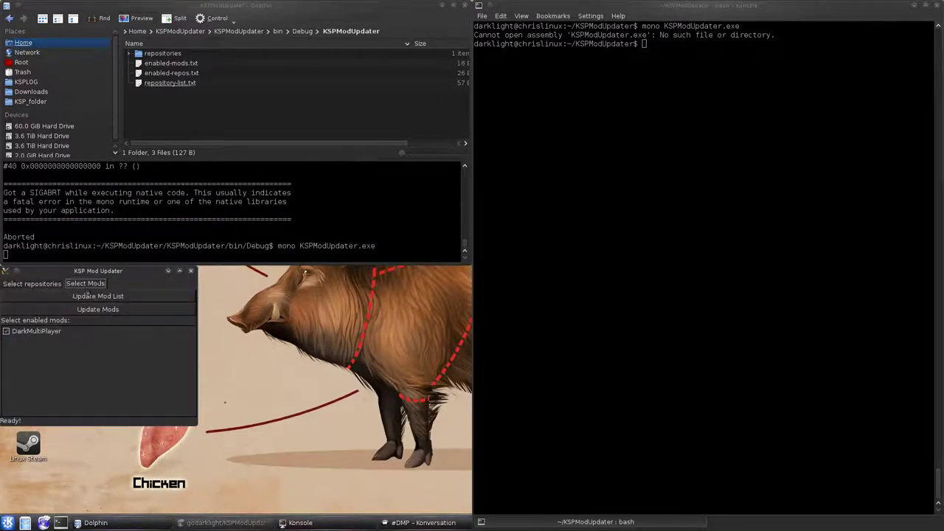
left_click(33, 284)
Switch to Iceweasel and open a new browser tab.
left_click(228, 521)
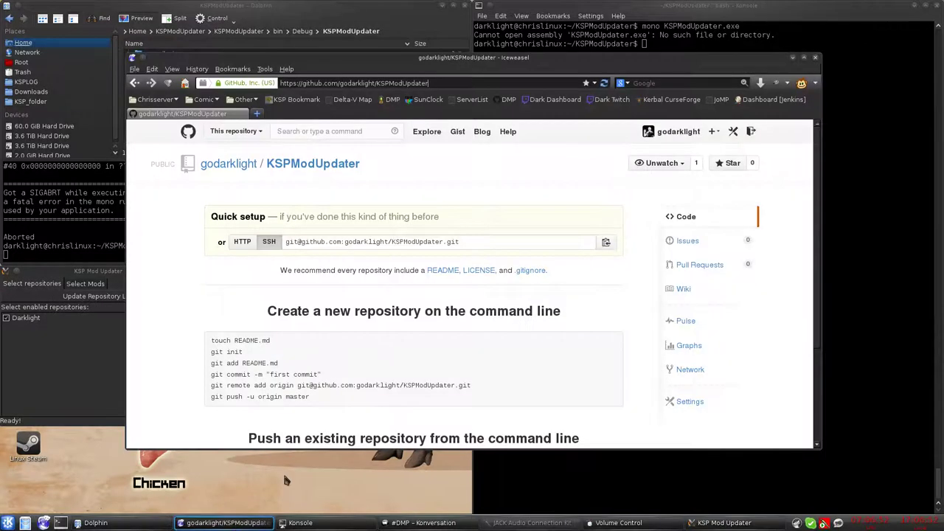
left_click(257, 113)
type("repo")
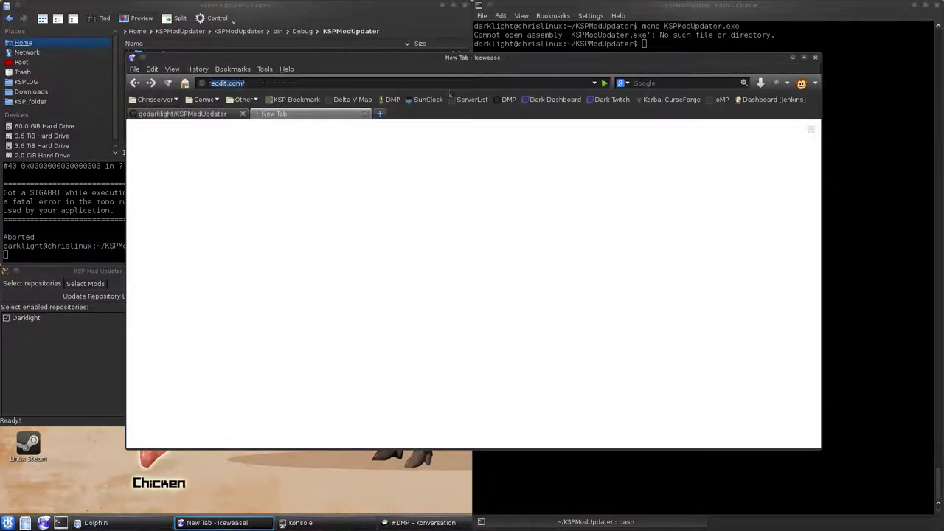
key("BackSpace")
key("BackSpace")
key("BackSpace")
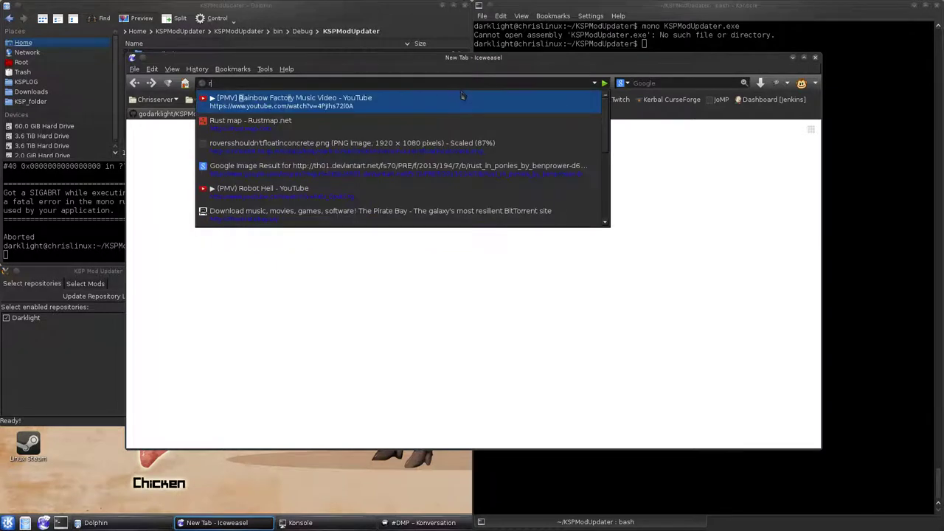
key("BackSpace")
Look up ksp in the address suggestions and open the Index of /kspmodupdater page.
type("ksp.lejonkulan.me/")
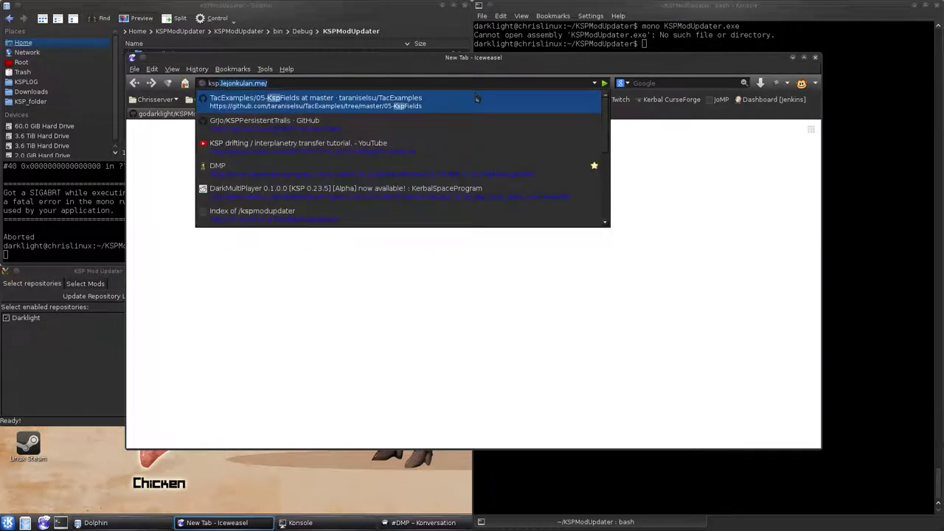
key("Down")
key("Down")
key("Down")
key("Down")
key("Down")
key("Return")
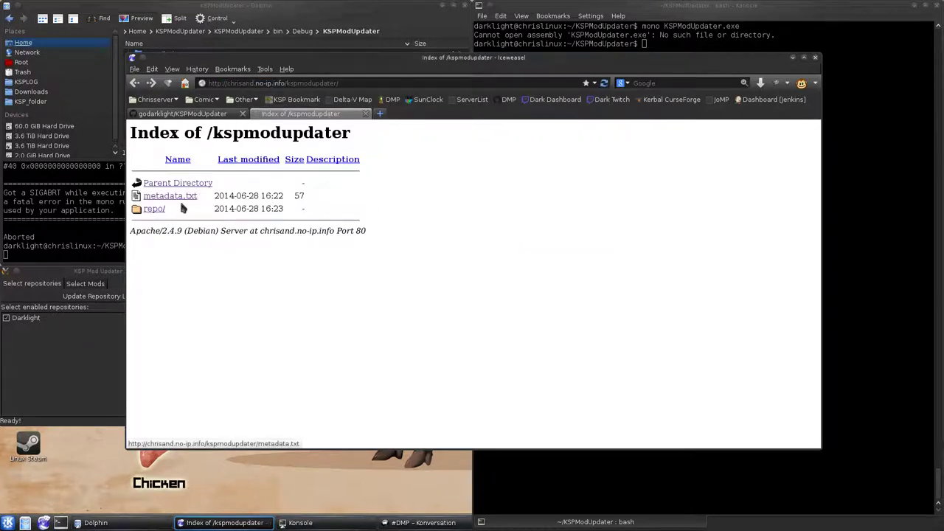
Examine the repository entry in metadata.txt in the kspmodupdater parent directory and return to the directory index.
left_click(157, 210)
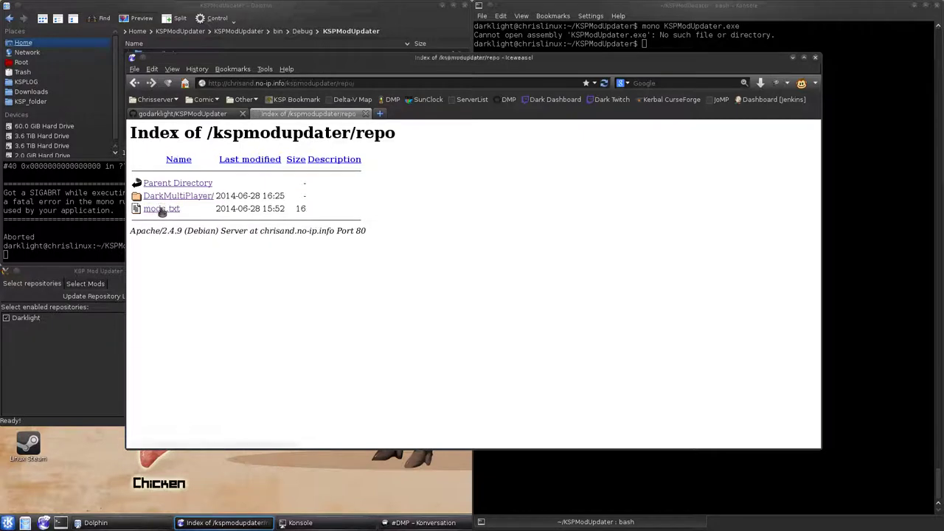
left_click(183, 183)
left_click(179, 195)
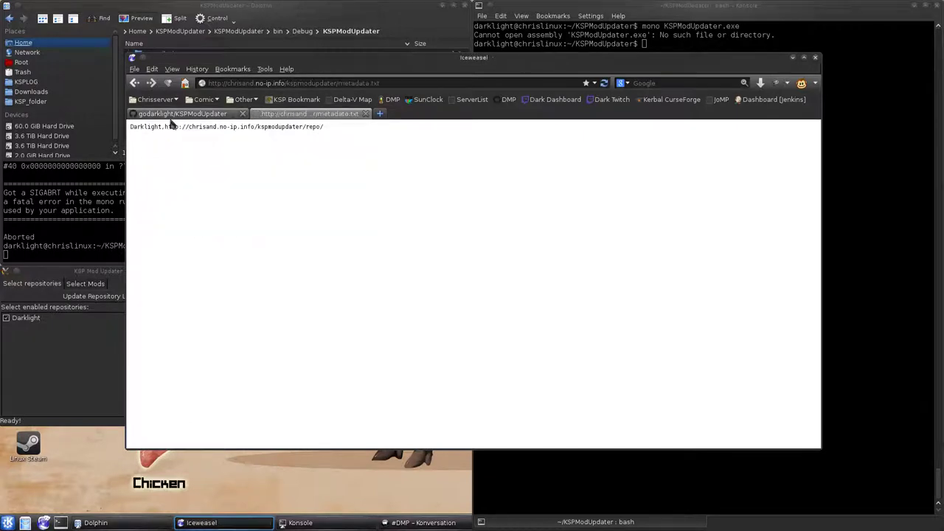
left_click_drag(132, 127, 358, 137)
left_click(358, 138)
left_click(134, 82)
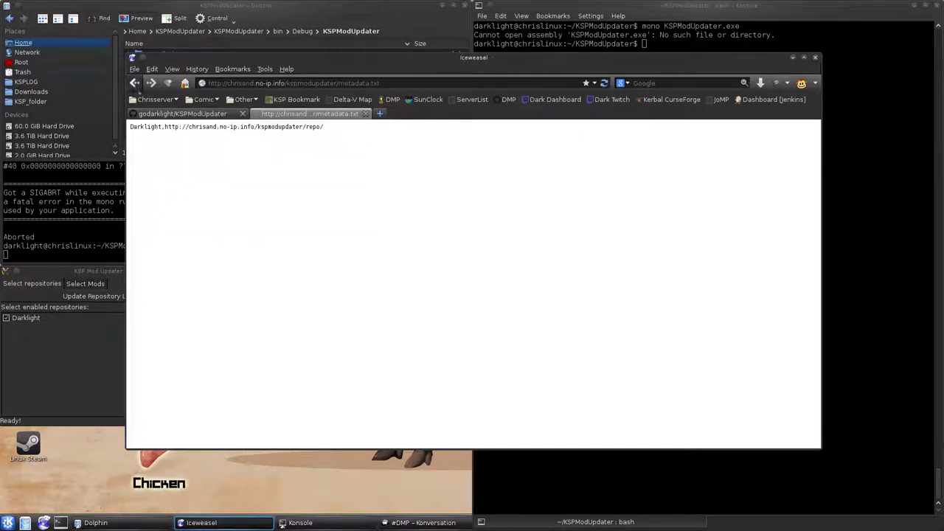
Open the repo directory, check the contents of mods.txt, and return to the repo listing.
left_click(155, 208)
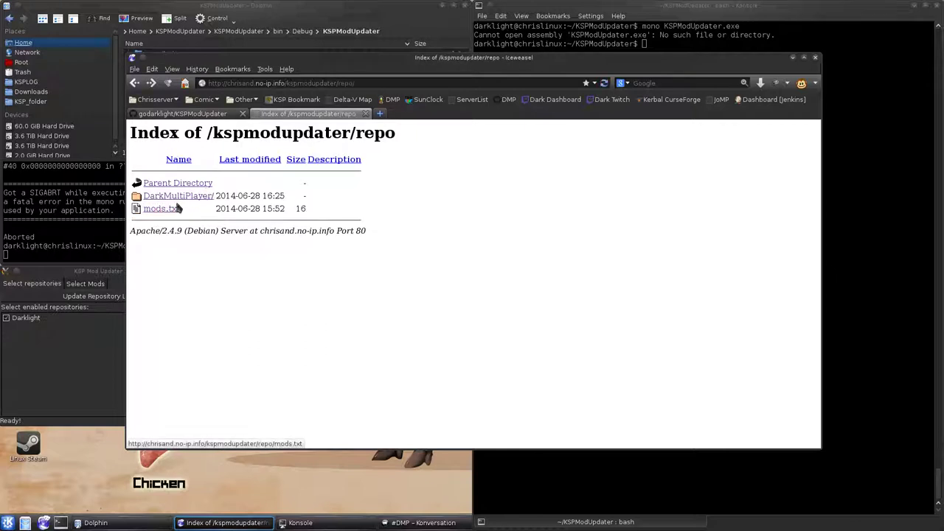
left_click(164, 209)
right_click(134, 82)
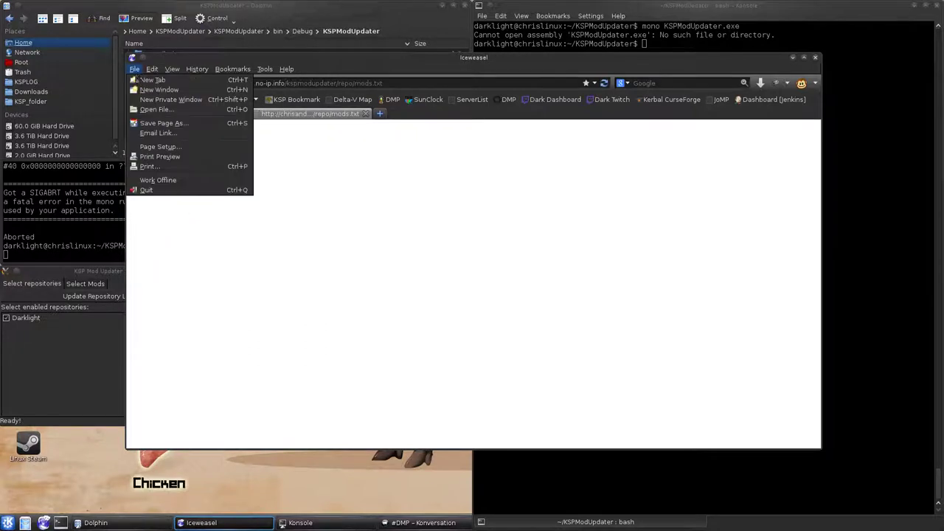
left_click(134, 83)
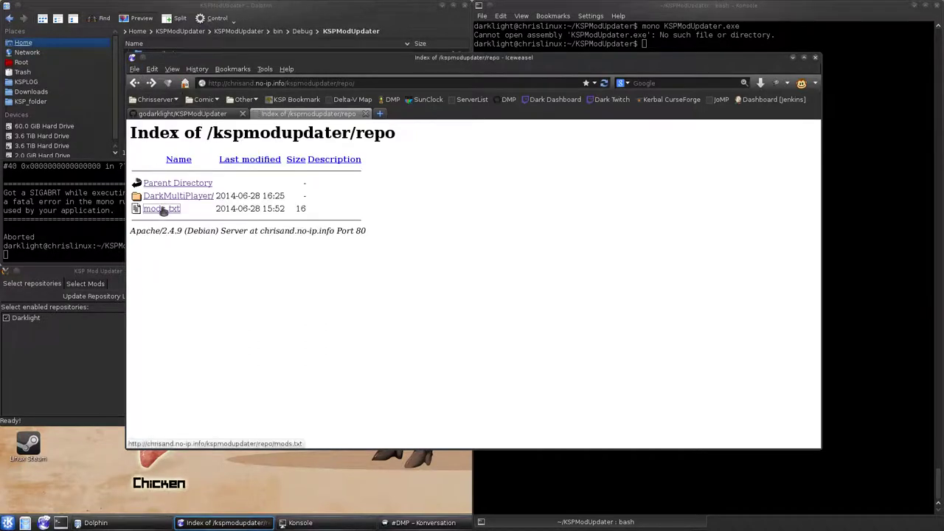
left_click(161, 209)
left_click(134, 83)
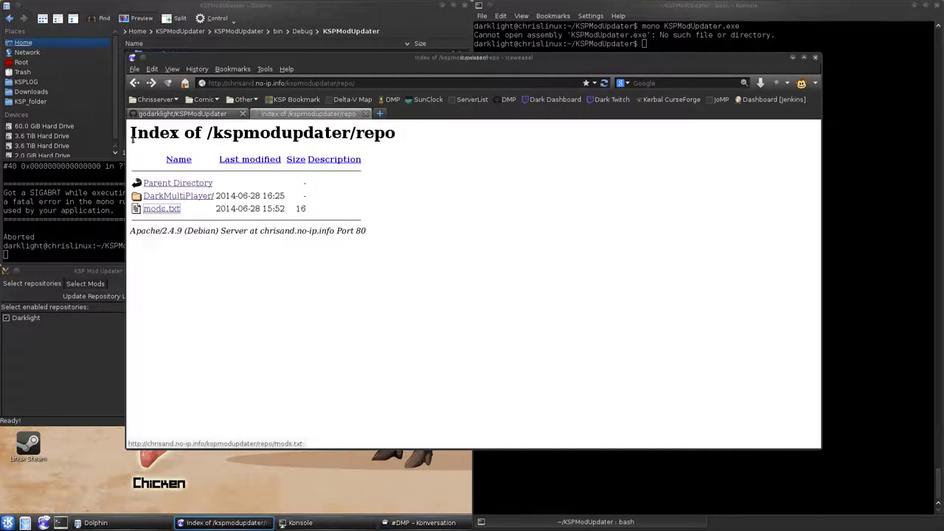
Examine the file paths and hashes in DarkMultiPlayer's index.txt and return to the DarkMultiPlayer directory.
left_click(167, 196)
left_click(164, 197)
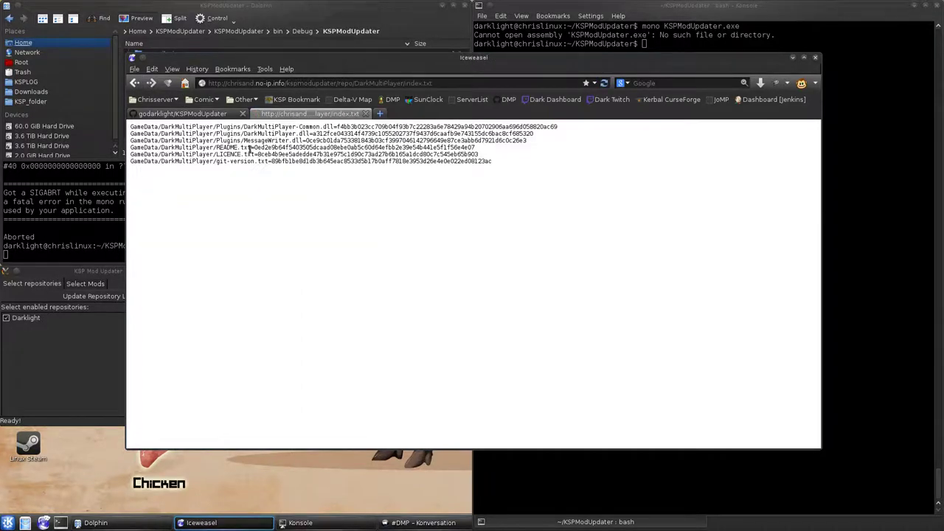
key("ctrl+a")
left_click(134, 83)
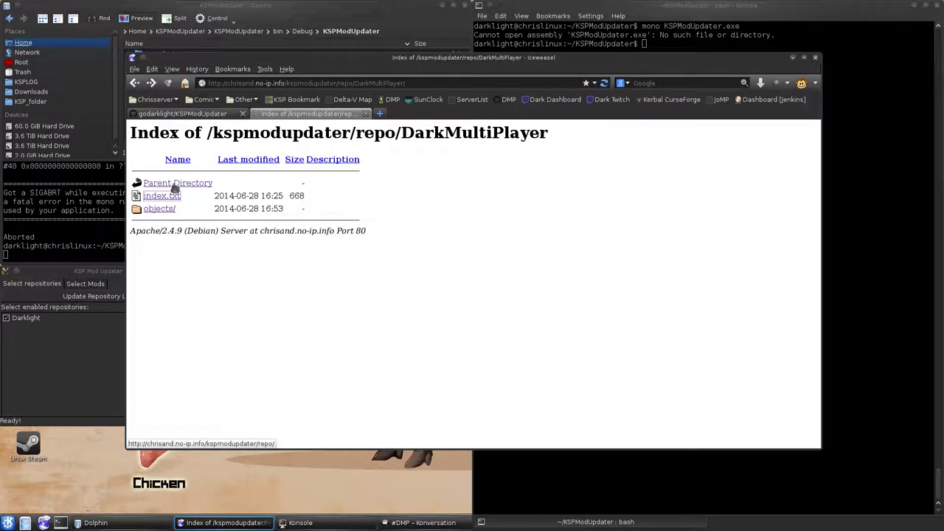
View DarkMultiPlayer's objects directory and switch to the Konsole terminal.
left_click(161, 209)
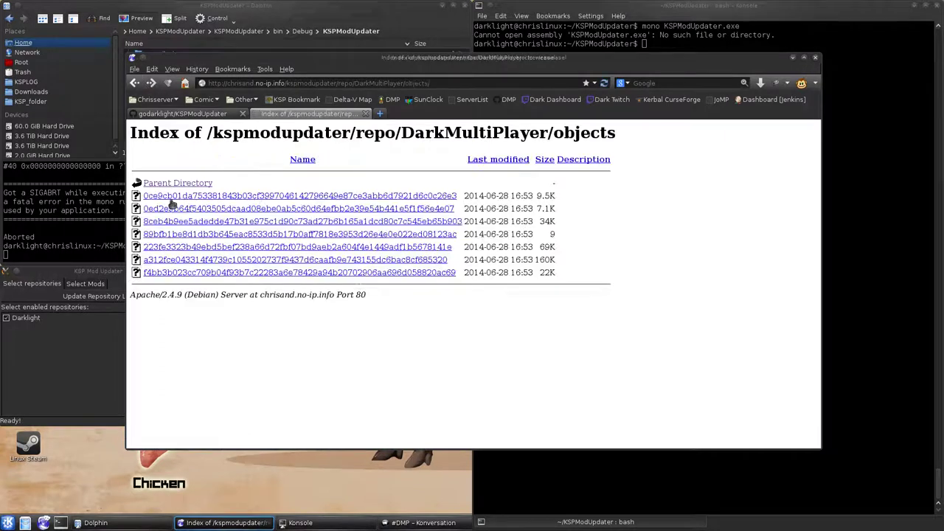
left_click(840, 157)
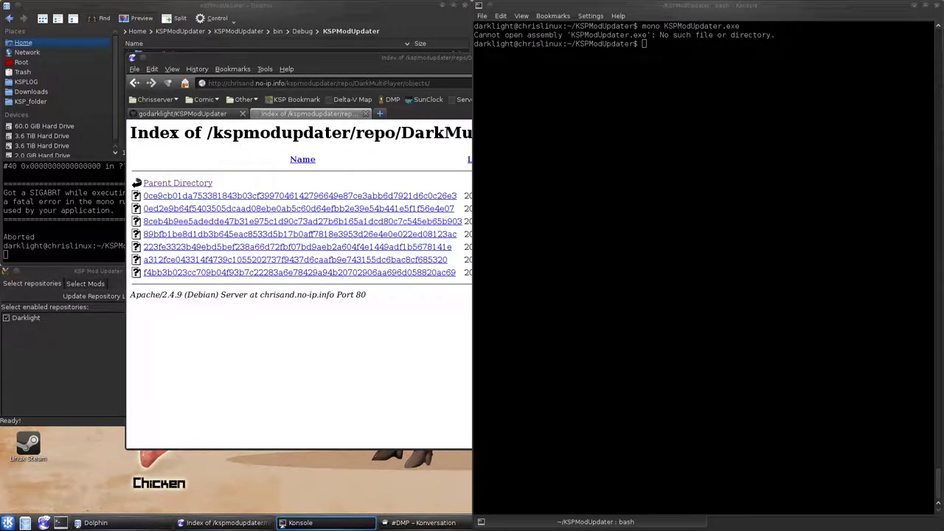